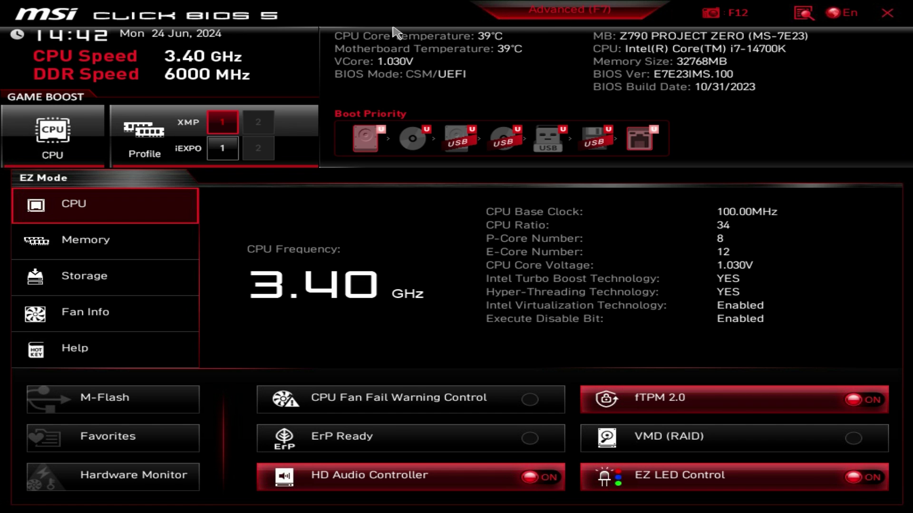
Toggle between EZ and Advanced mode with F7, ending in Advanced mode.
key(F7)
key(F7)
key(F7)
key(F7)
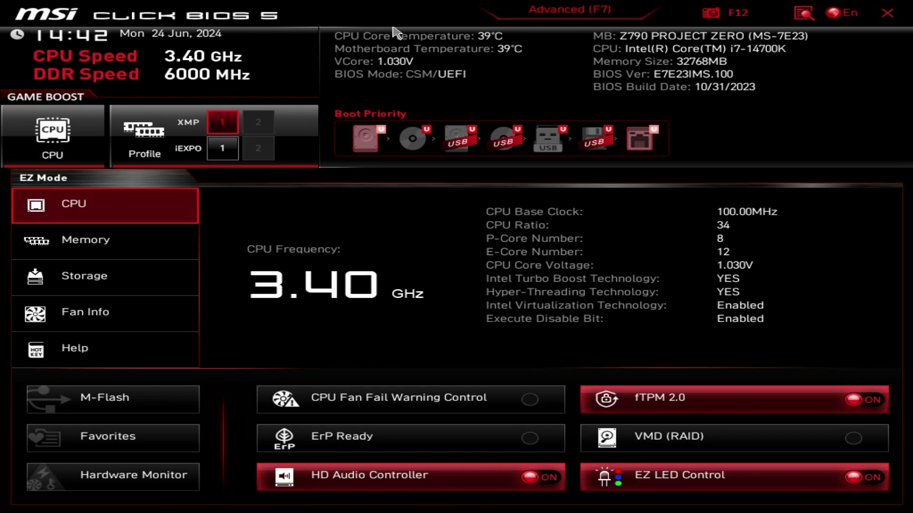
key(F7)
key(F7)
key(F7)
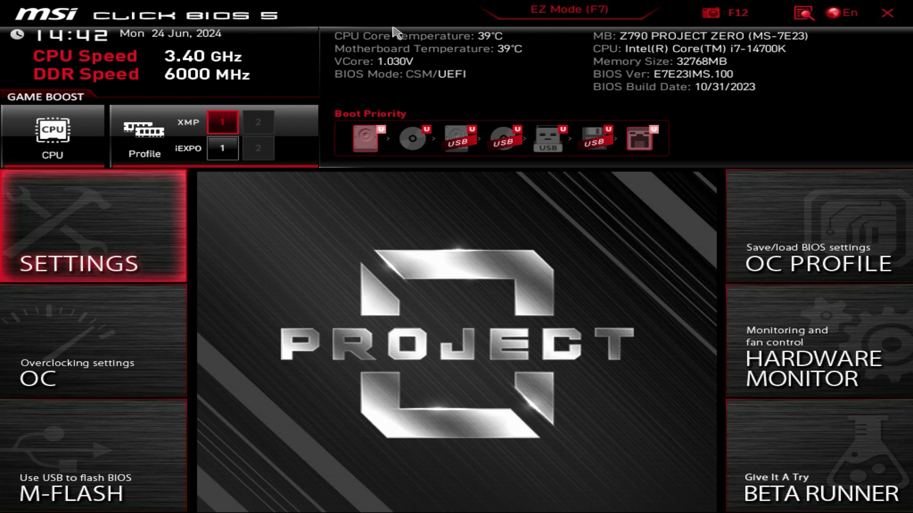
key(F7)
key(F7)
key(F7)
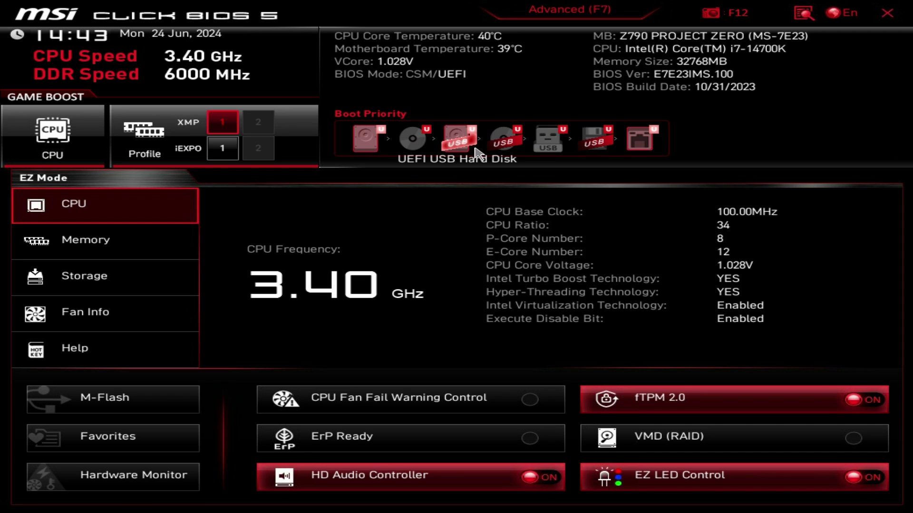
Move the hard disk in the boot priority, enable XMP profile 1, and toggle Game Boost on then off.
mouse_move(366, 138)
mouse_down()
mouse_move(551, 140)
mouse_move(368, 139)
mouse_up()
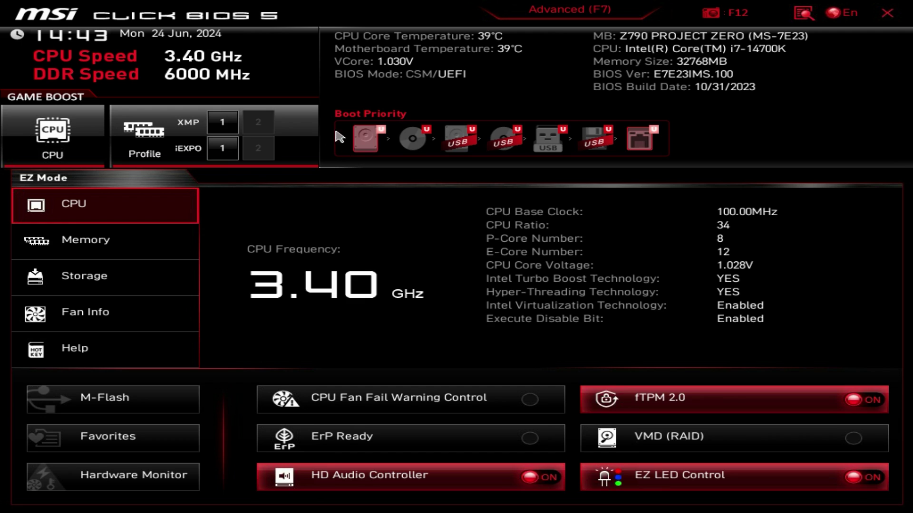
click(222, 122)
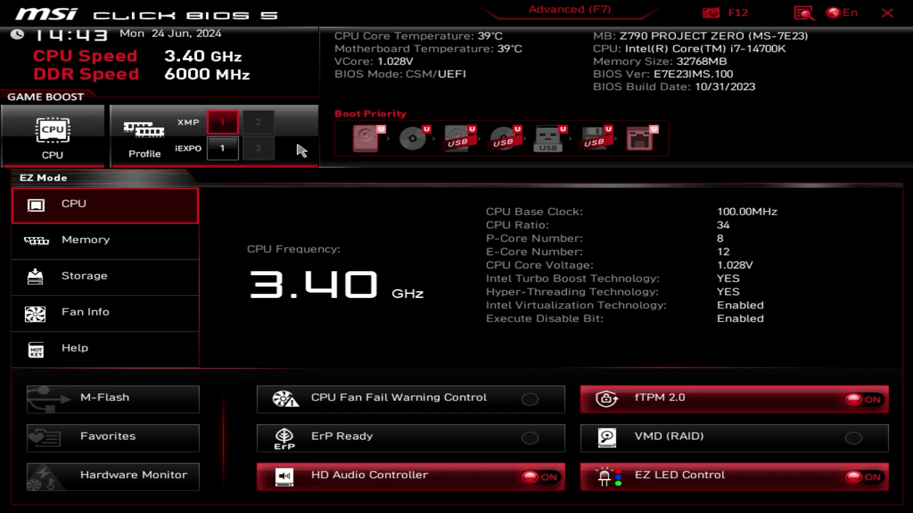
click(58, 138)
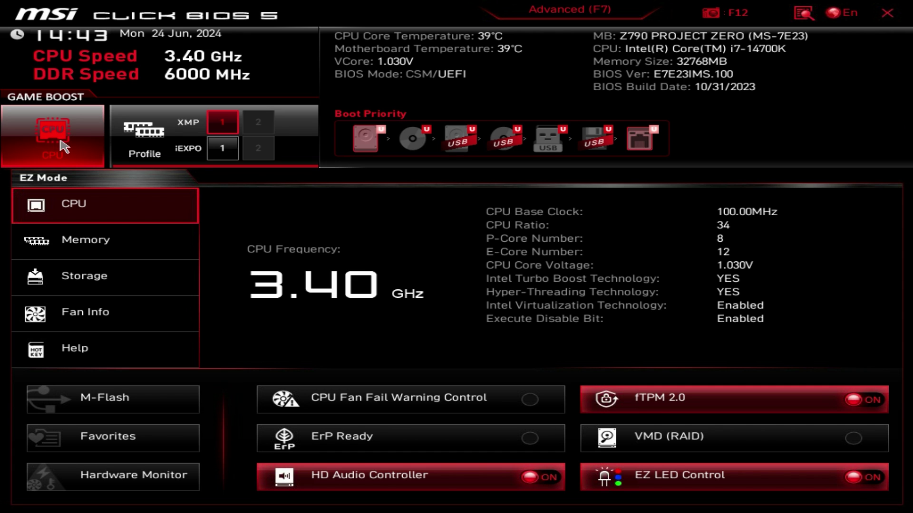
click(59, 140)
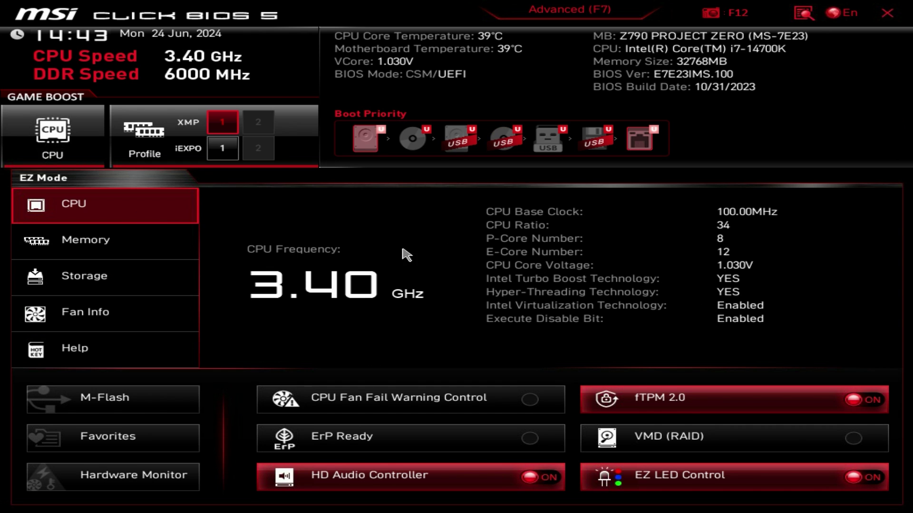
View the Memory and Storage summaries, then show Fan Info with the CPU fan curve.
click(177, 256)
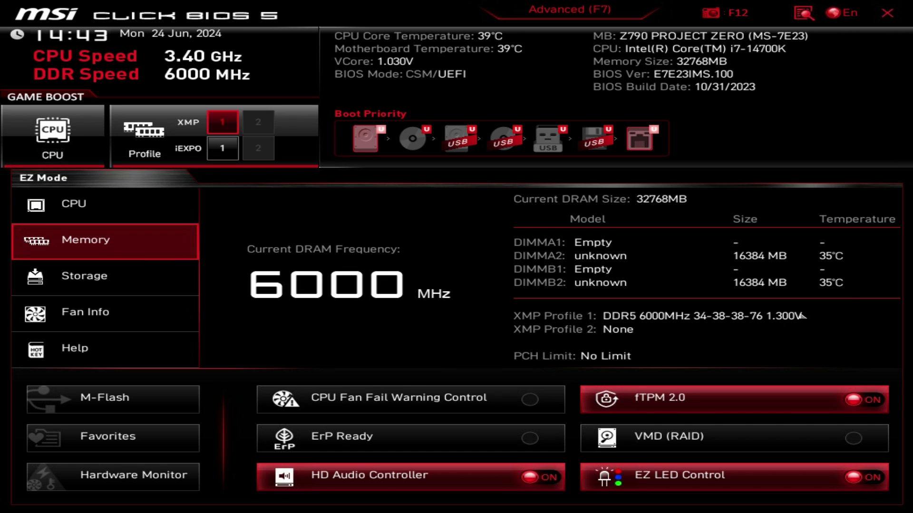
key(Down)
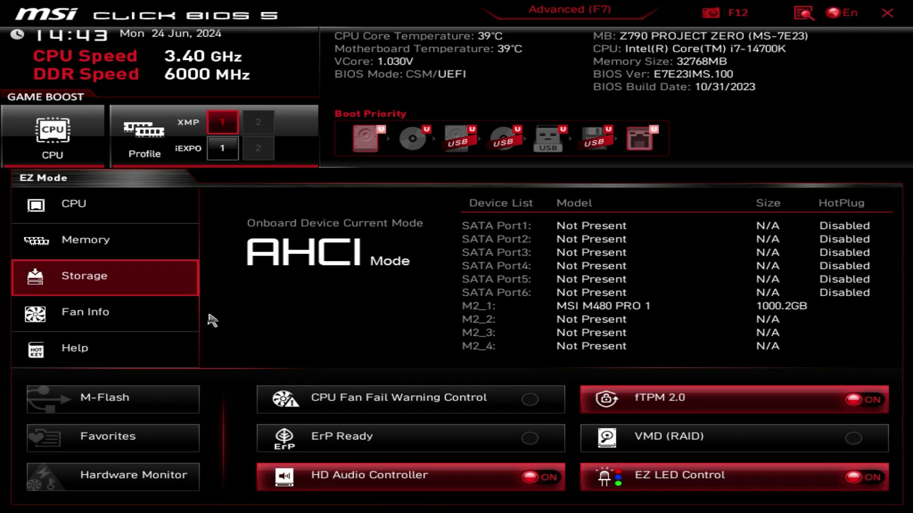
click(148, 313)
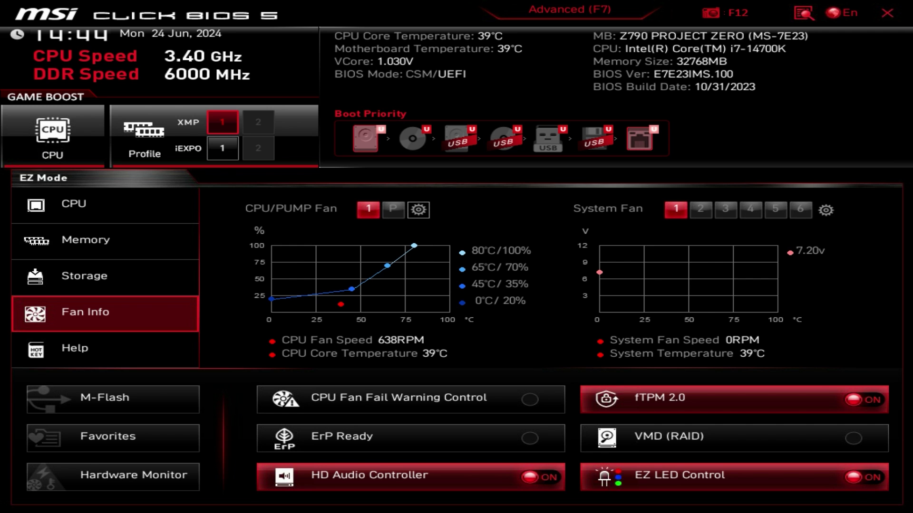
click(418, 209)
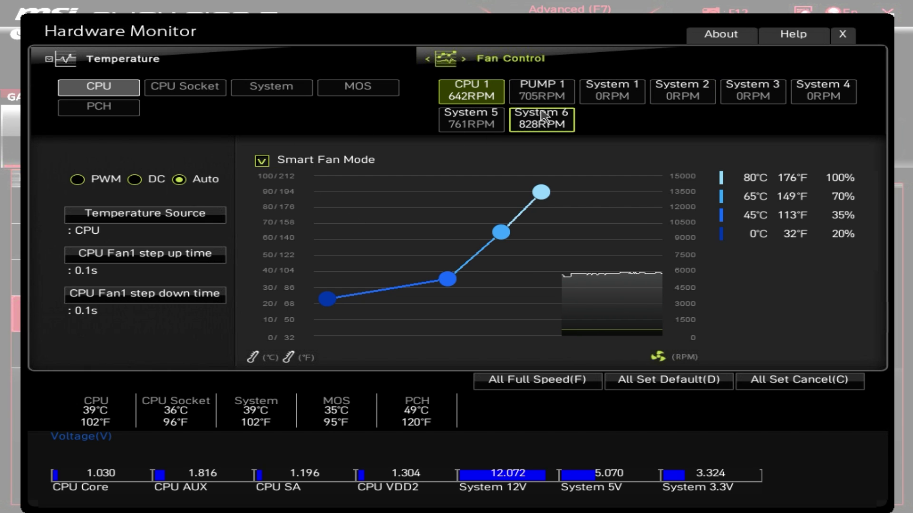
click(471, 101)
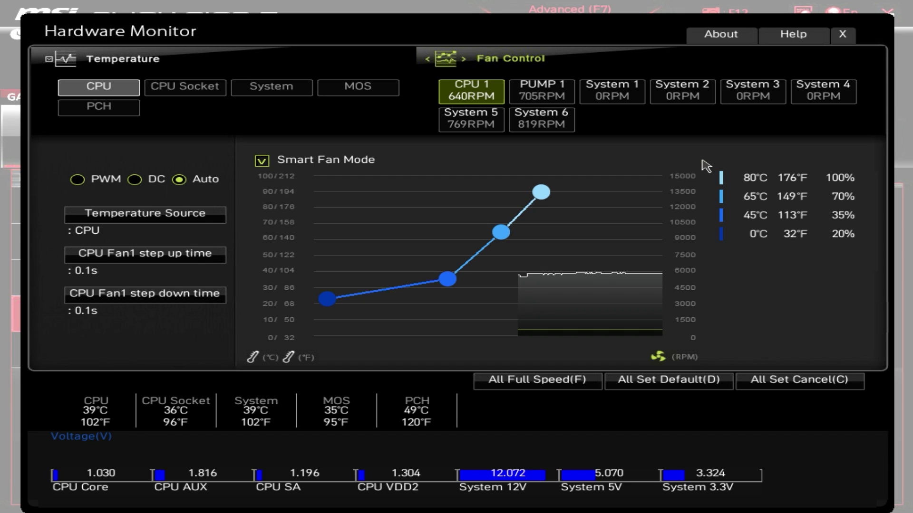
click(841, 37)
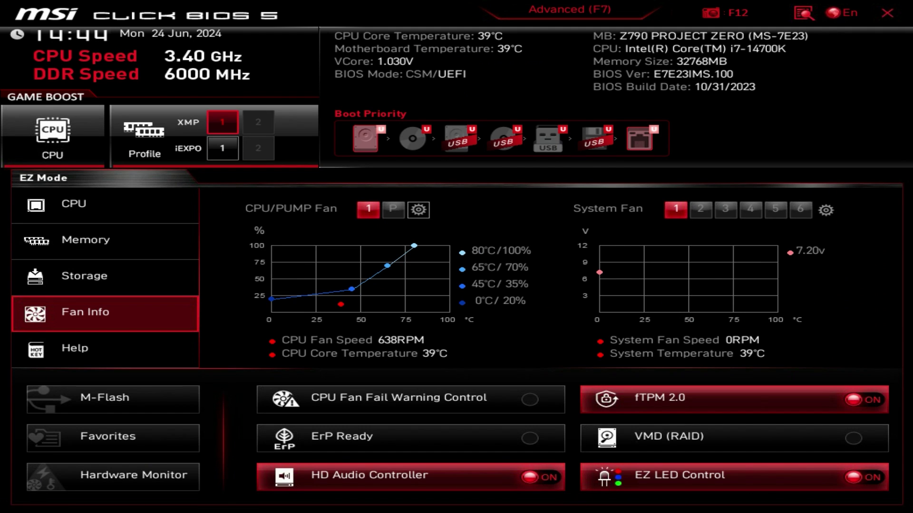
View the Help hotkey reference, then show the Favorites page listing Favorite 1 to 5.
click(95, 351)
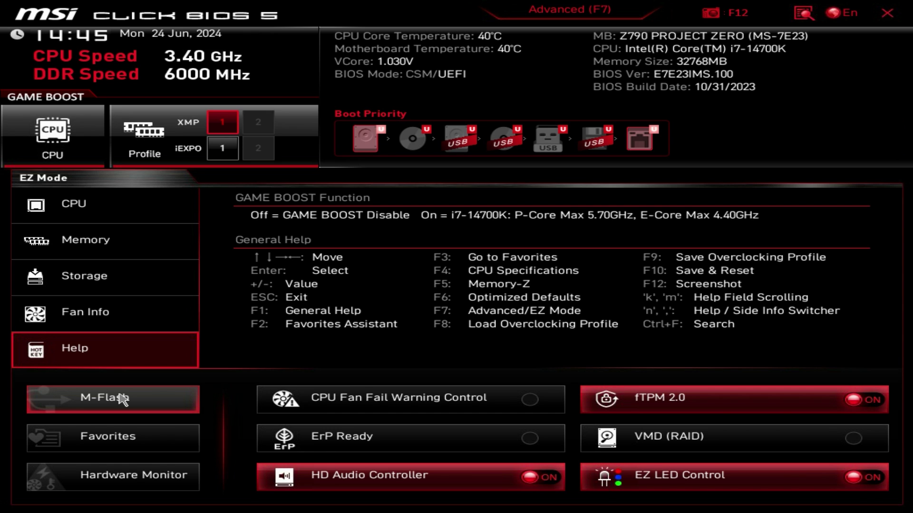
click(88, 435)
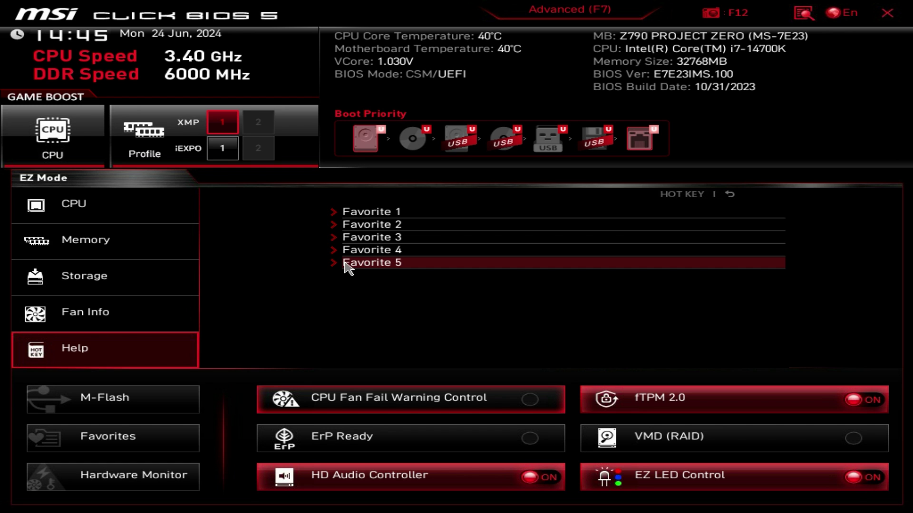
click(38, 476)
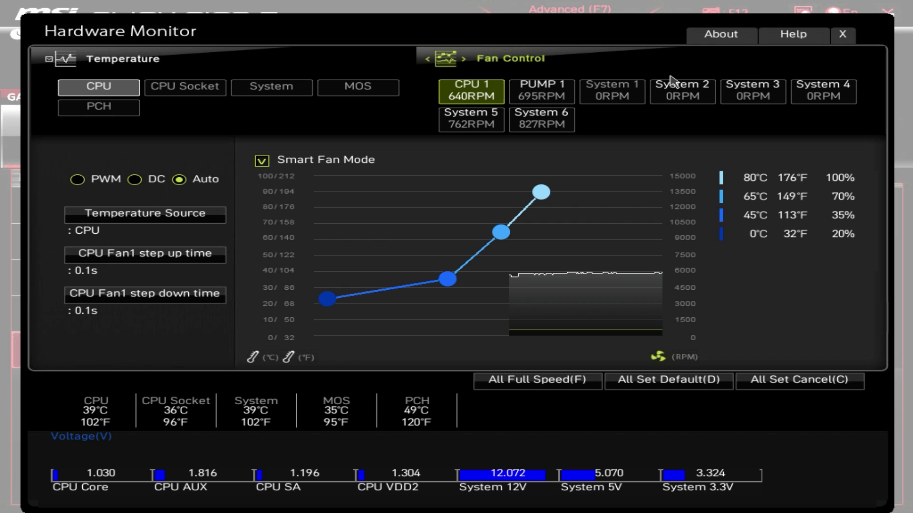
click(840, 33)
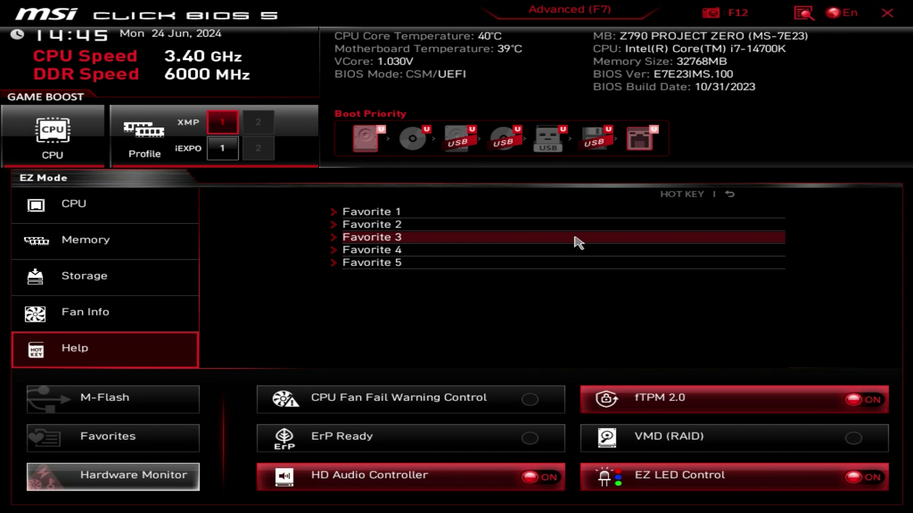
Switch to Advanced mode and open the motherboard Settings menu.
click(551, 24)
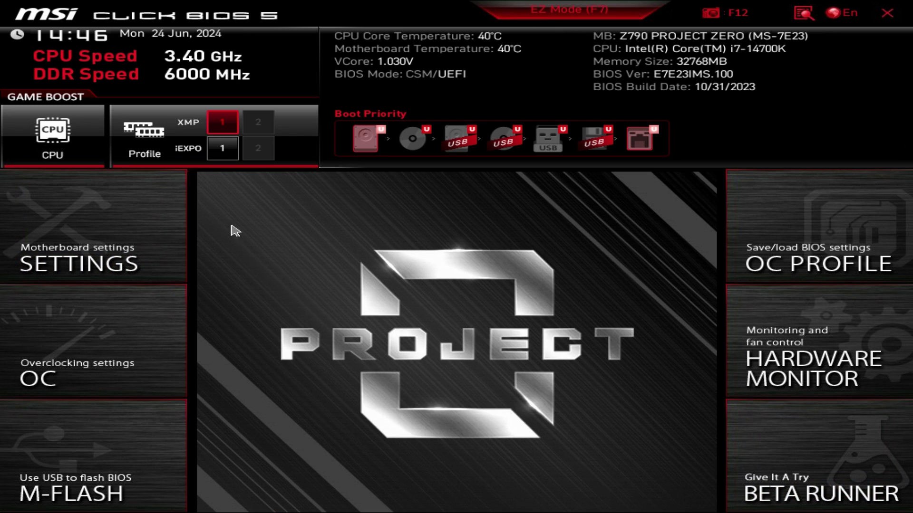
click(162, 228)
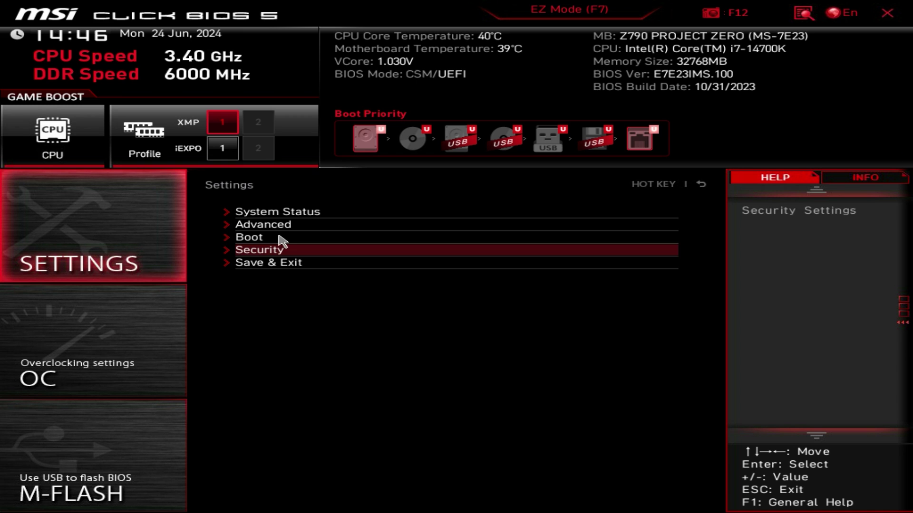
click(700, 184)
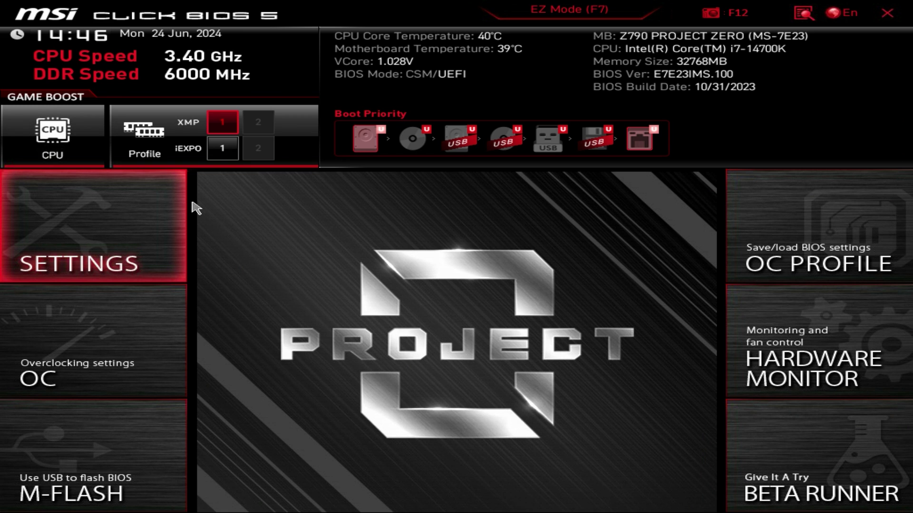
click(167, 220)
Browse the System Status page, then open the Settings\Advanced submenu.
click(289, 211)
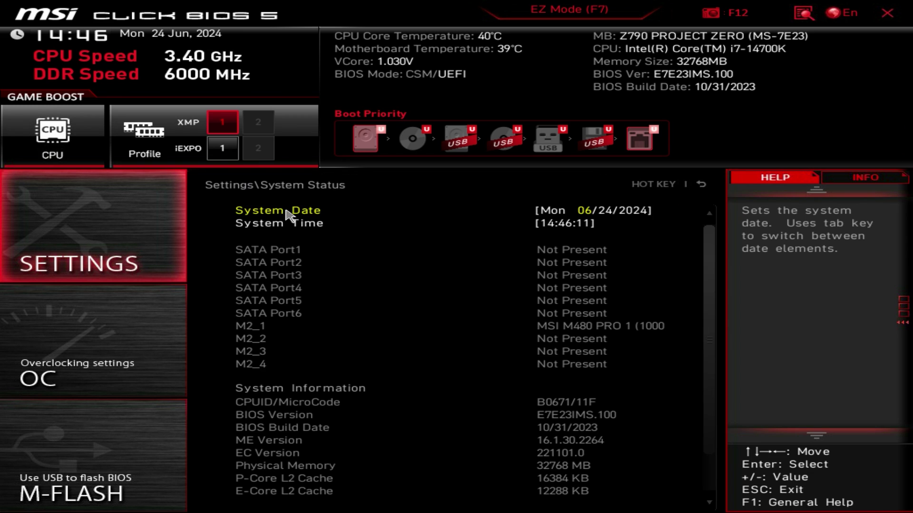
scroll(389, 374, down, 3)
scroll(388, 370, up, 3)
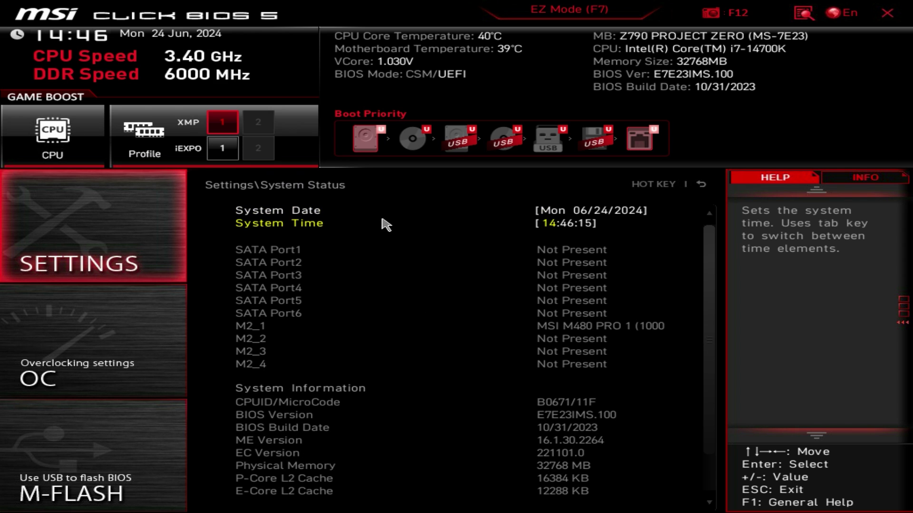
click(701, 184)
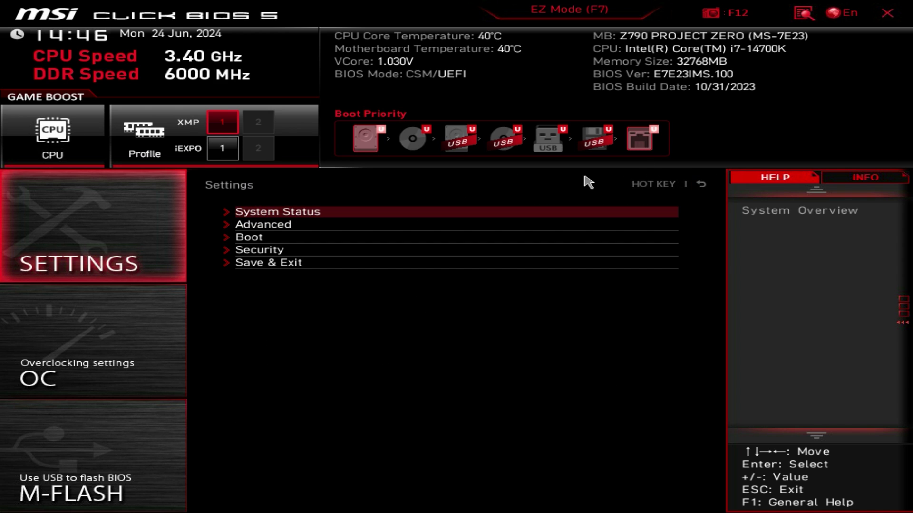
click(309, 224)
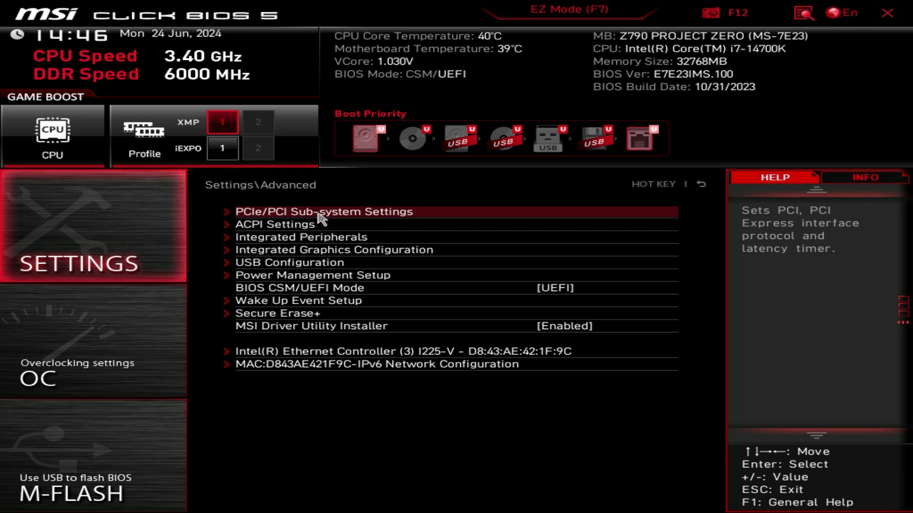
click(322, 213)
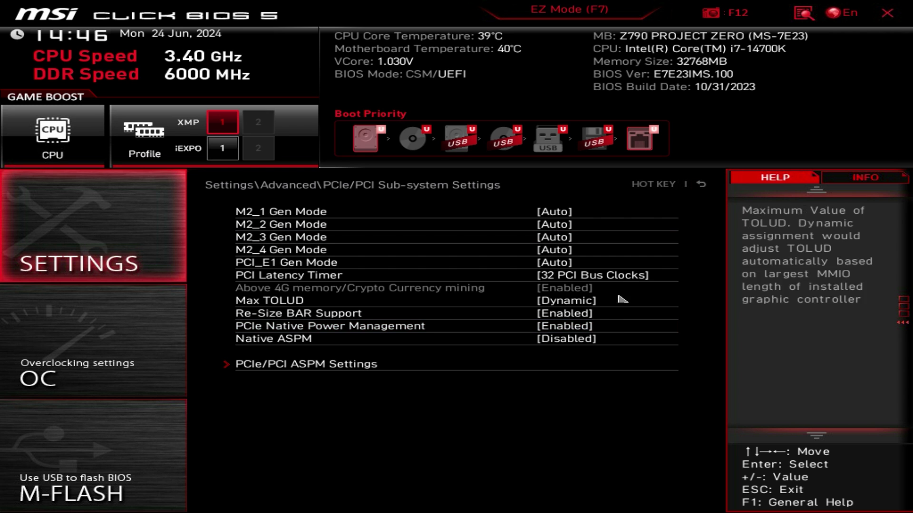
key(Escape)
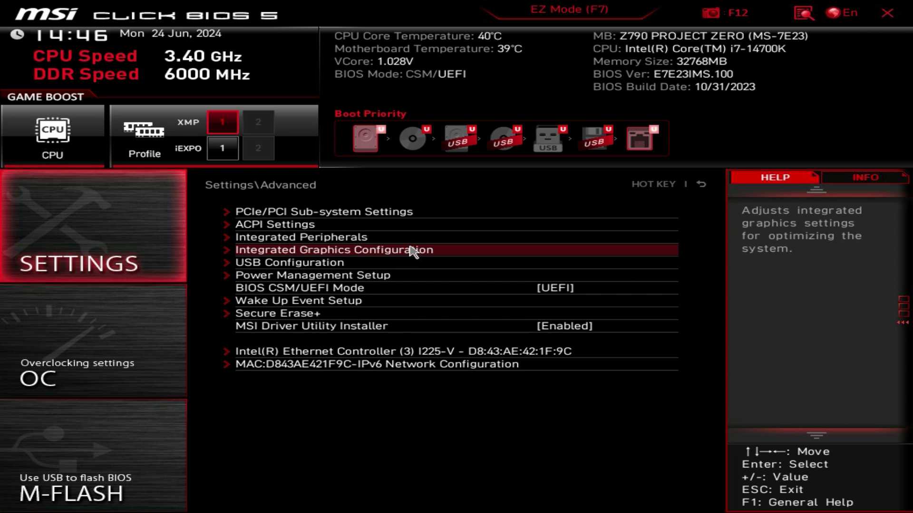
Glance at ACPI Settings, then review Integrated Peripherals and return to the Advanced list.
click(302, 227)
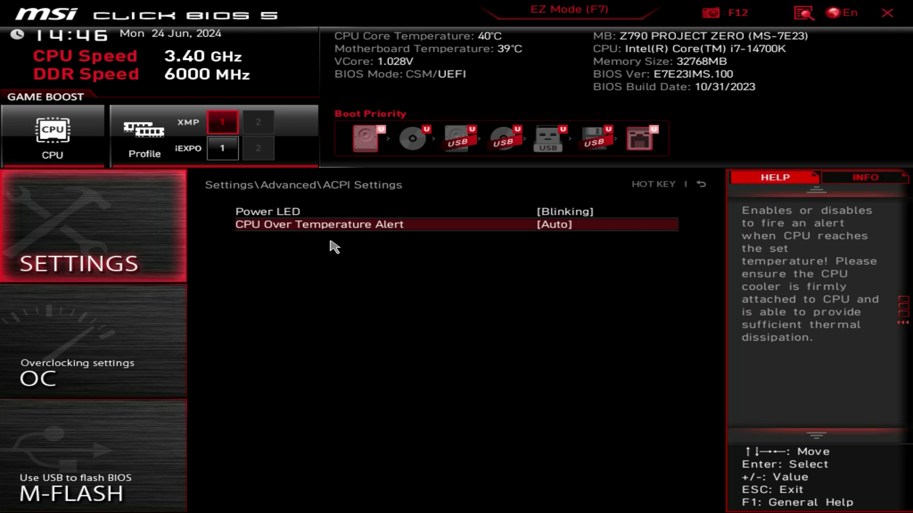
key(Escape)
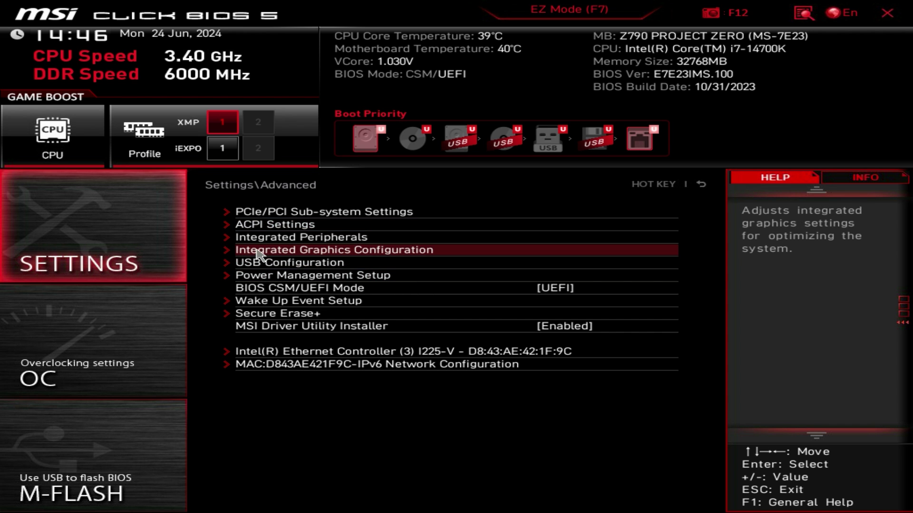
click(275, 236)
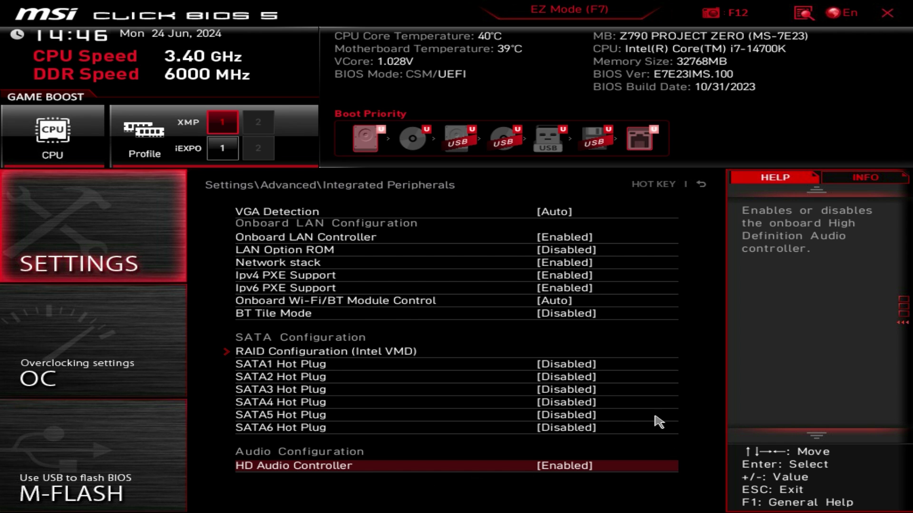
key(Escape)
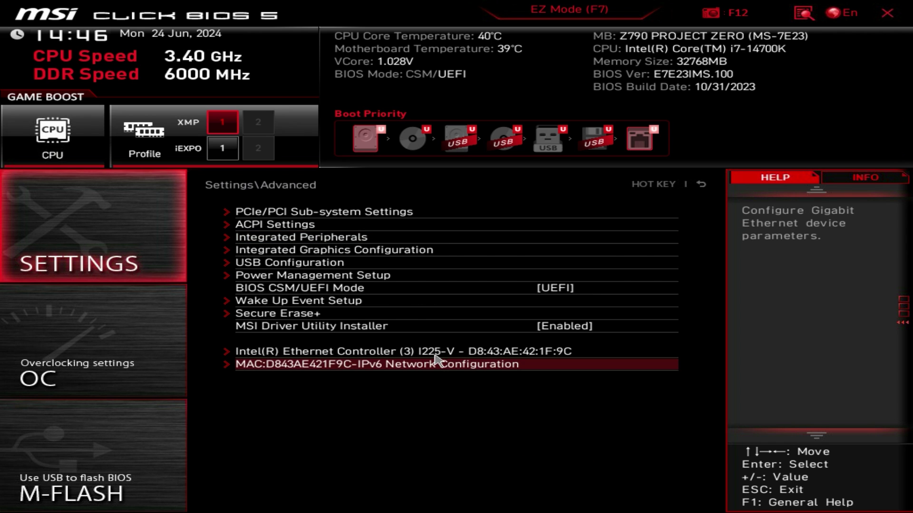
Review Integrated Graphics Configuration, USB Configuration and USB Port Control, returning to the Advanced list.
click(302, 256)
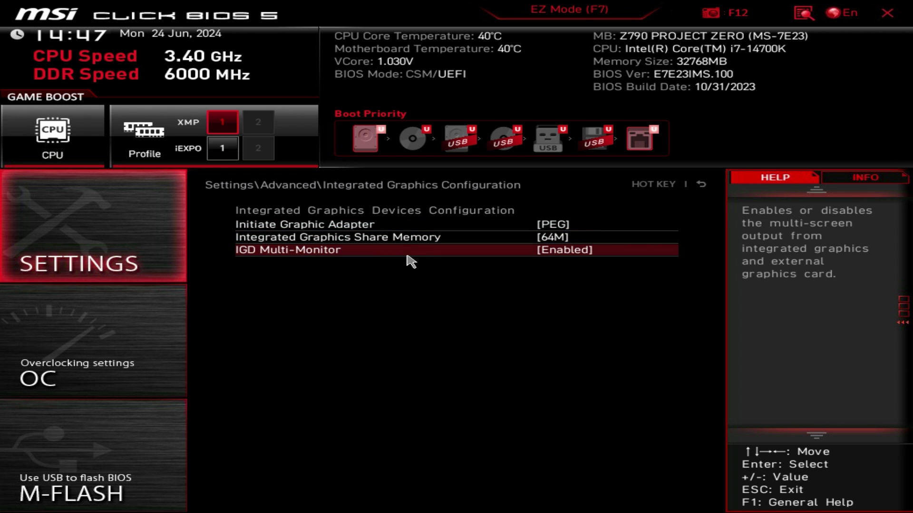
key(Escape)
click(402, 263)
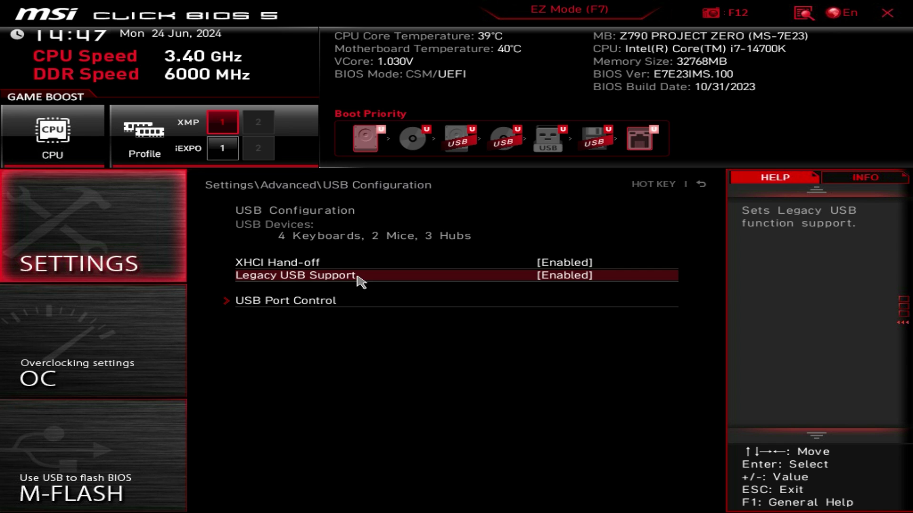
click(327, 302)
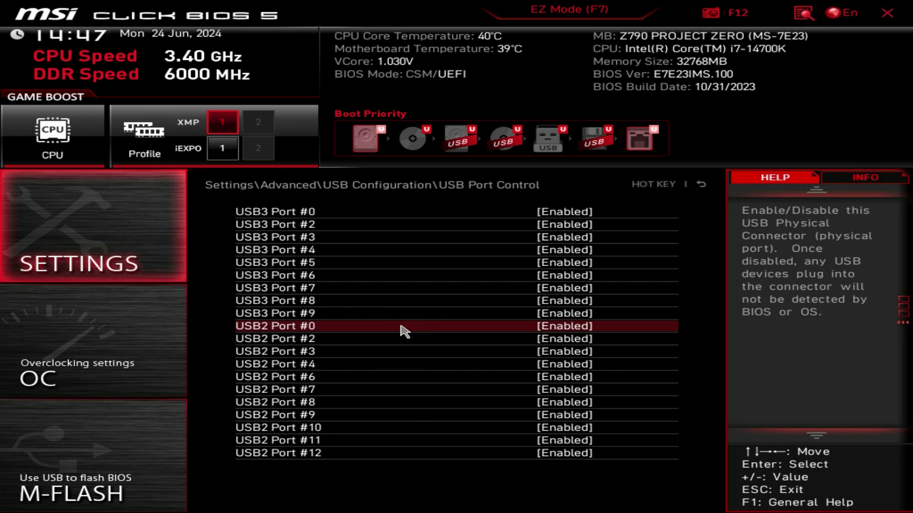
key(Escape)
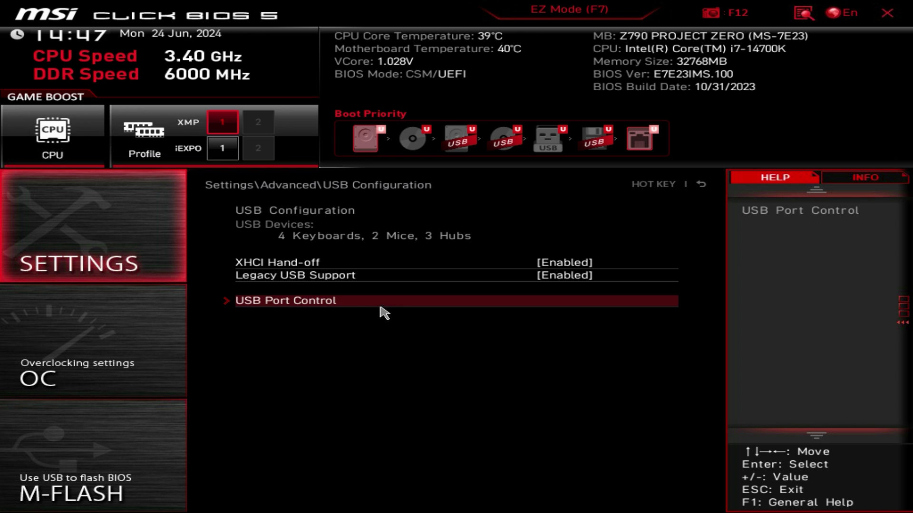
key(Escape)
Look over the Power Management Setup and Wake Up Event Setup pages.
click(292, 281)
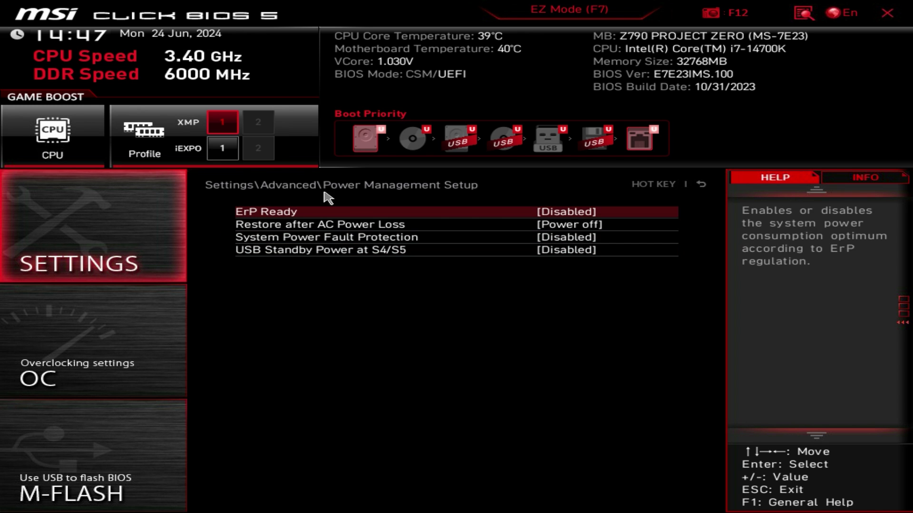
key(Escape)
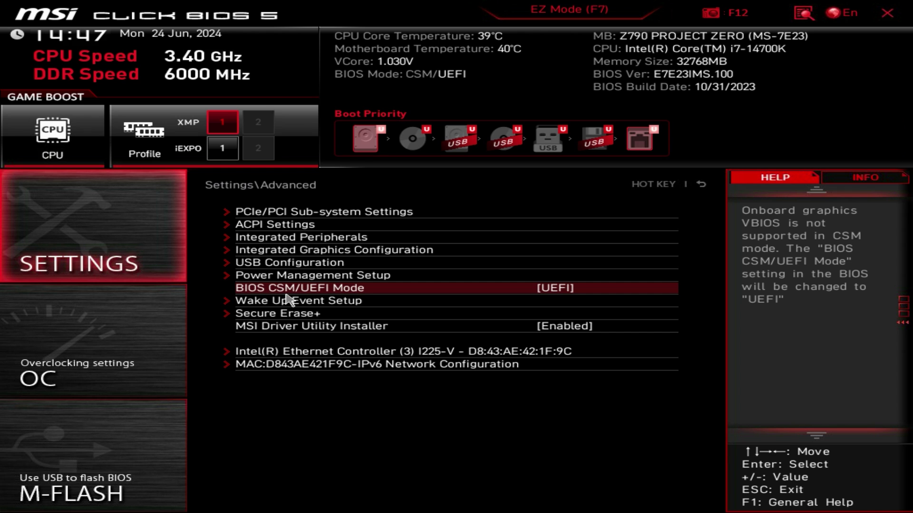
click(313, 304)
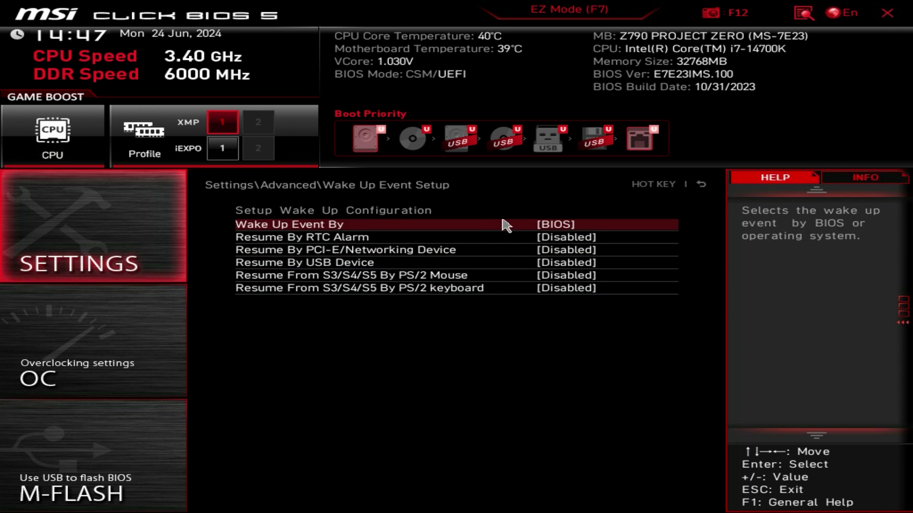
key(Escape)
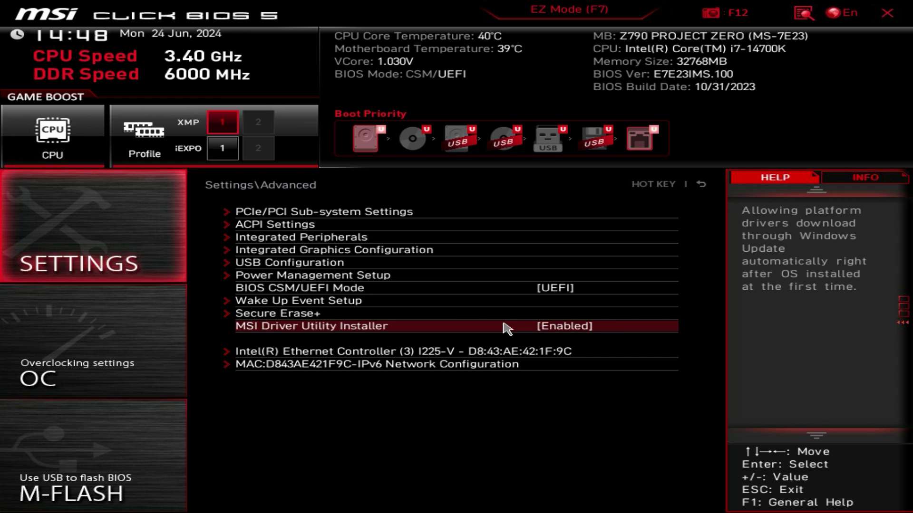
Check the Intel Ethernet controller and IPv6 configuration pages, then return to Settings.
click(459, 354)
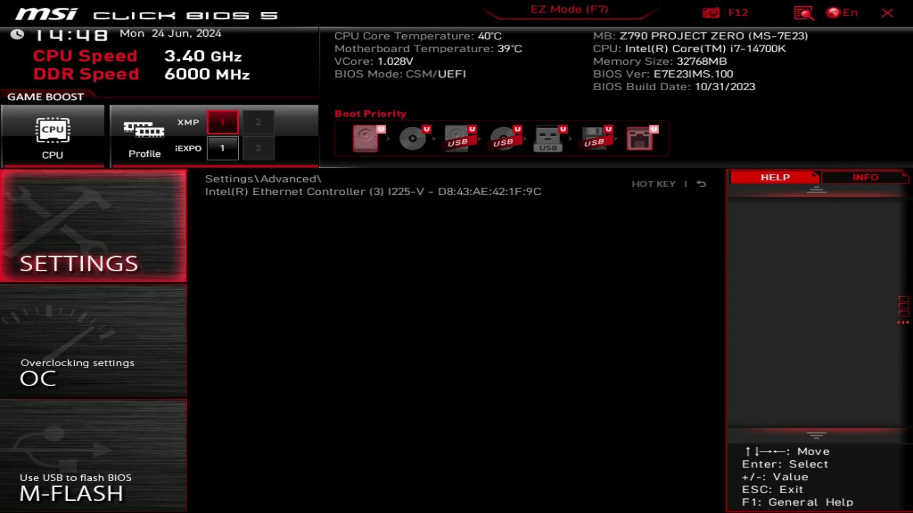
key(Escape)
click(427, 368)
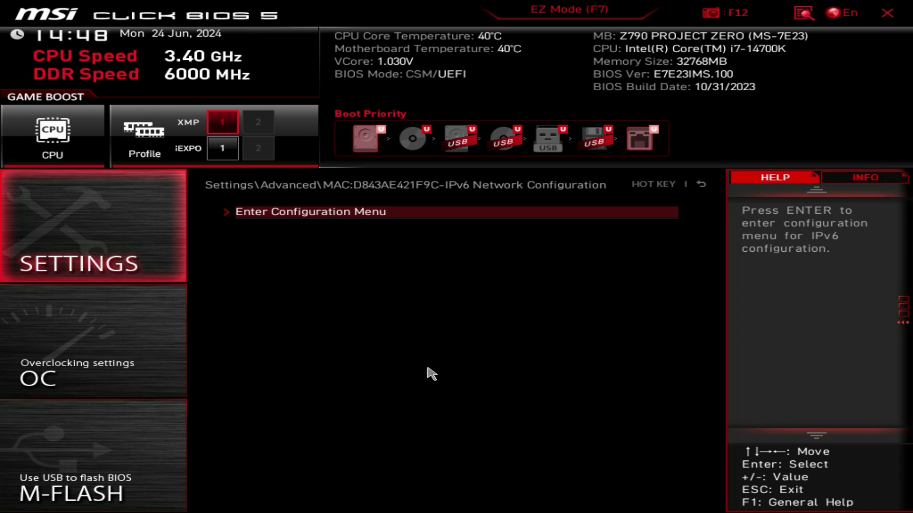
key(Escape)
key(Escape)
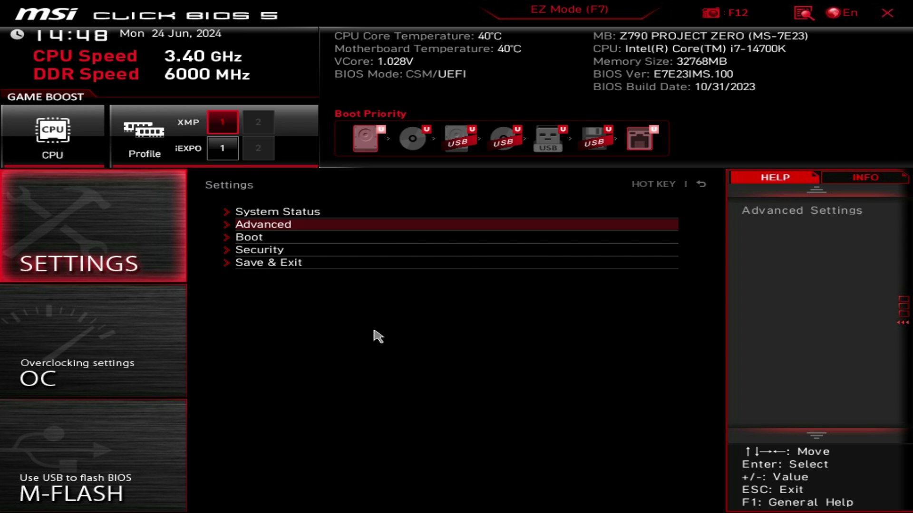
click(262, 240)
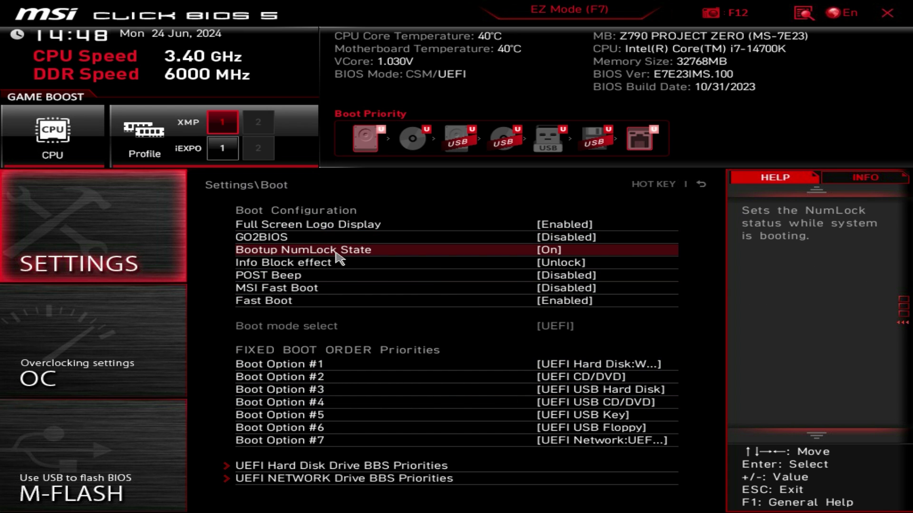
key(Escape)
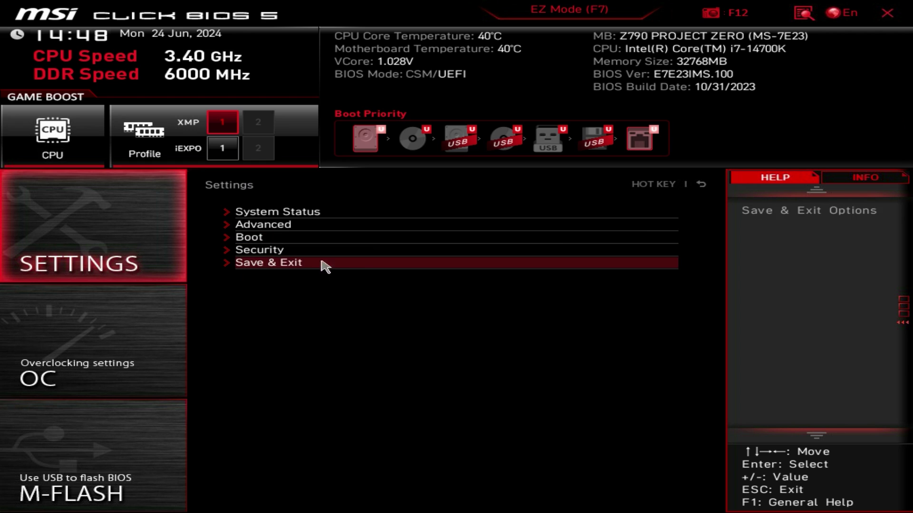
click(273, 254)
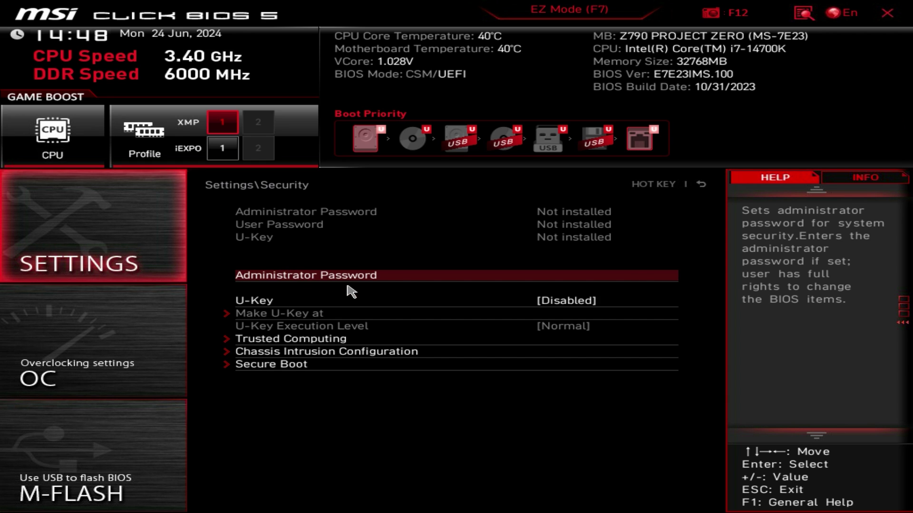
click(328, 340)
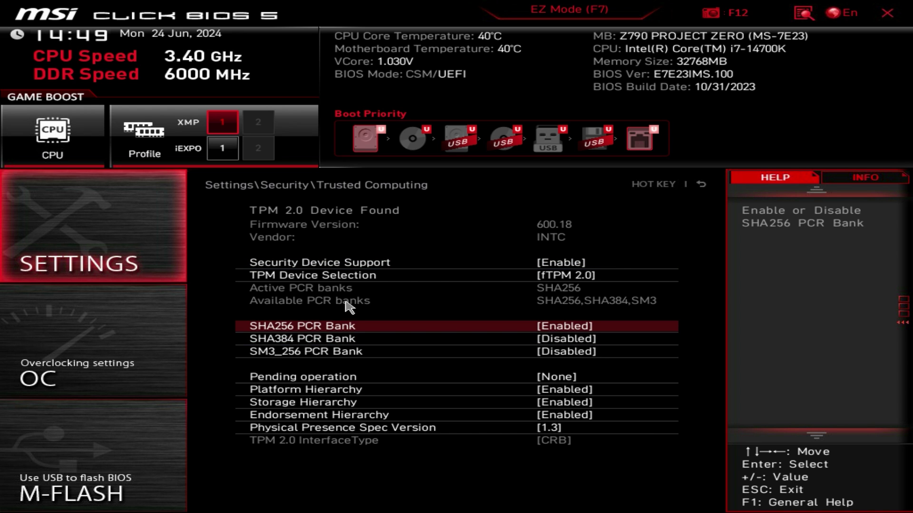
key(Escape)
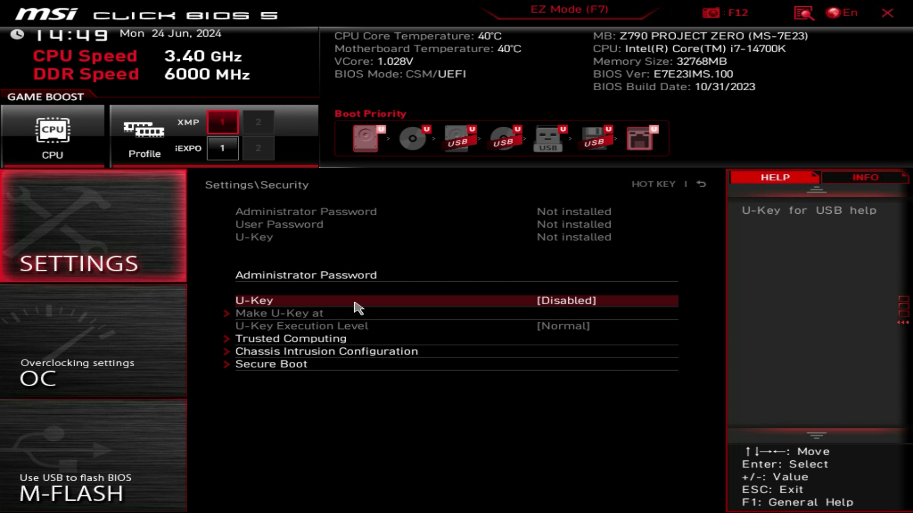
click(322, 353)
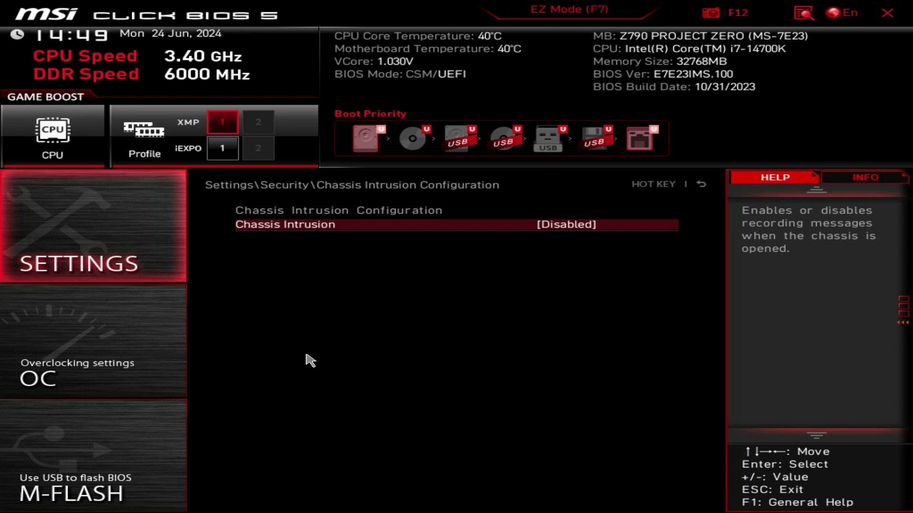
key(Escape)
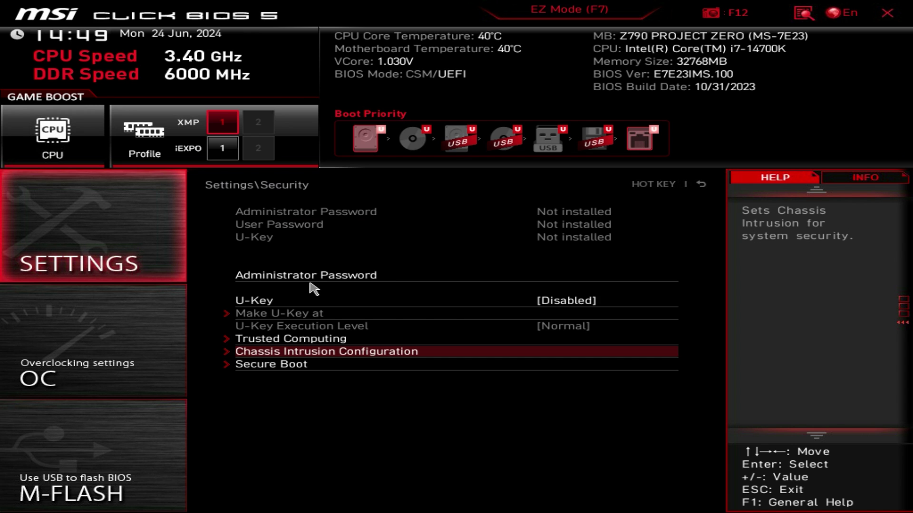
click(289, 369)
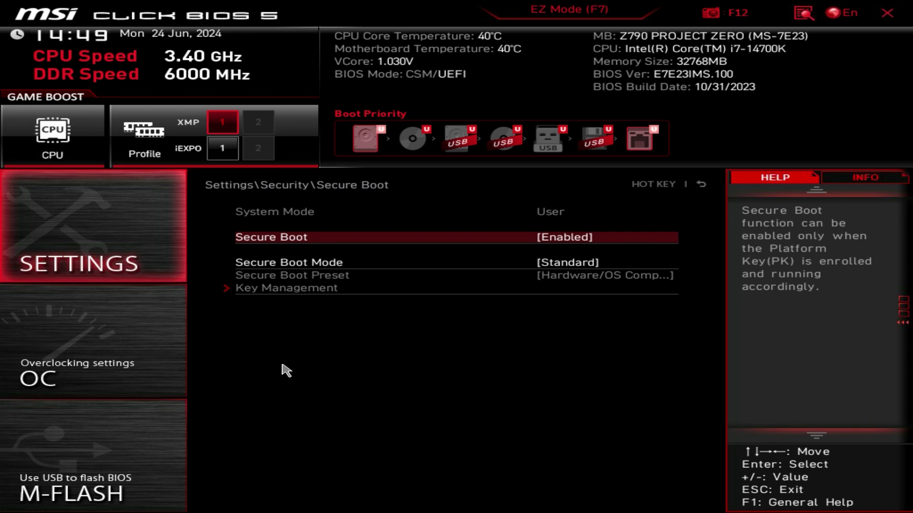
key(Escape)
key(Escape)
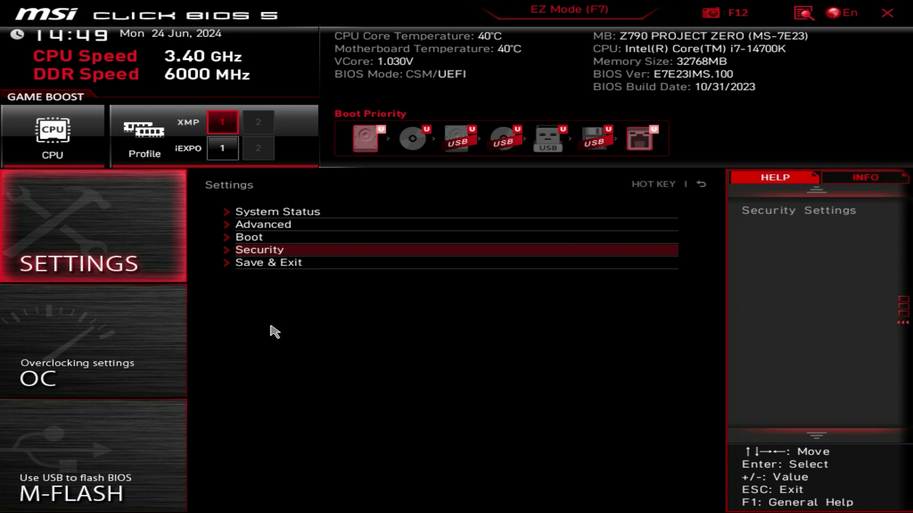
Look over the Save & Exit options, then escape back to the main tile screen.
click(272, 264)
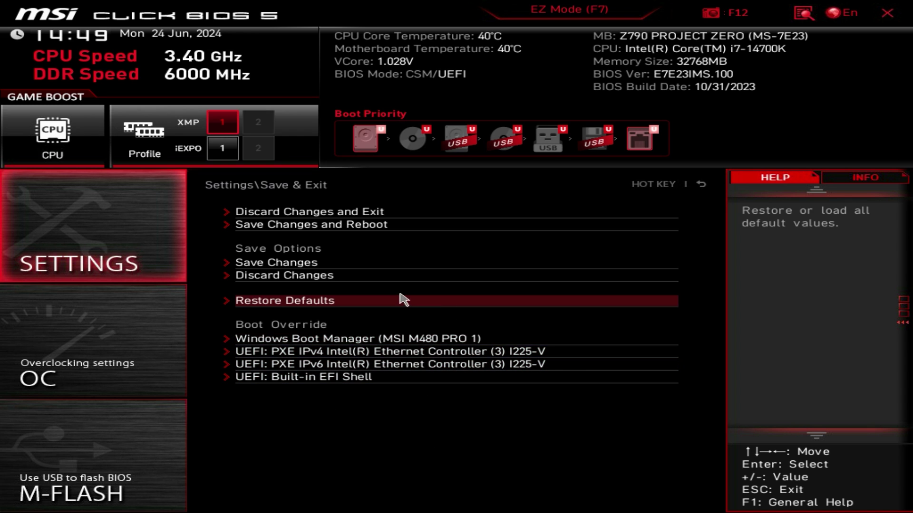
key(Escape)
key(Escape)
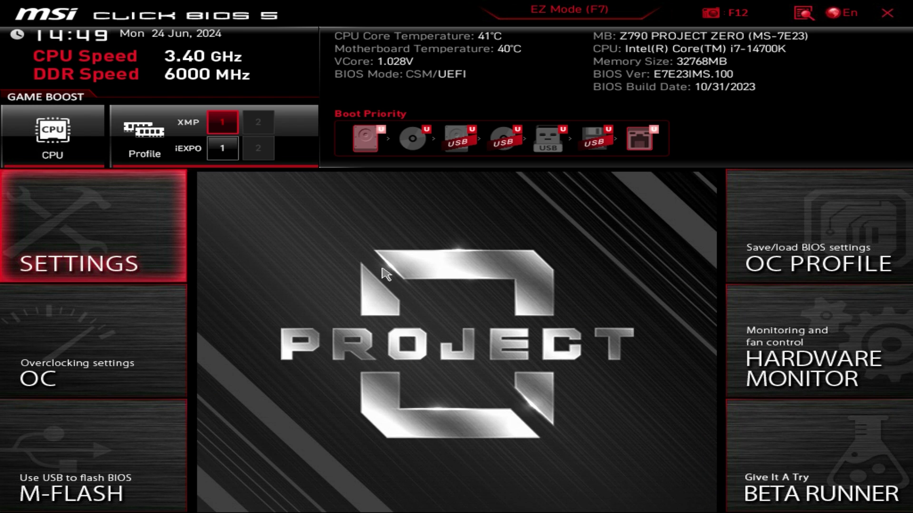
click(51, 254)
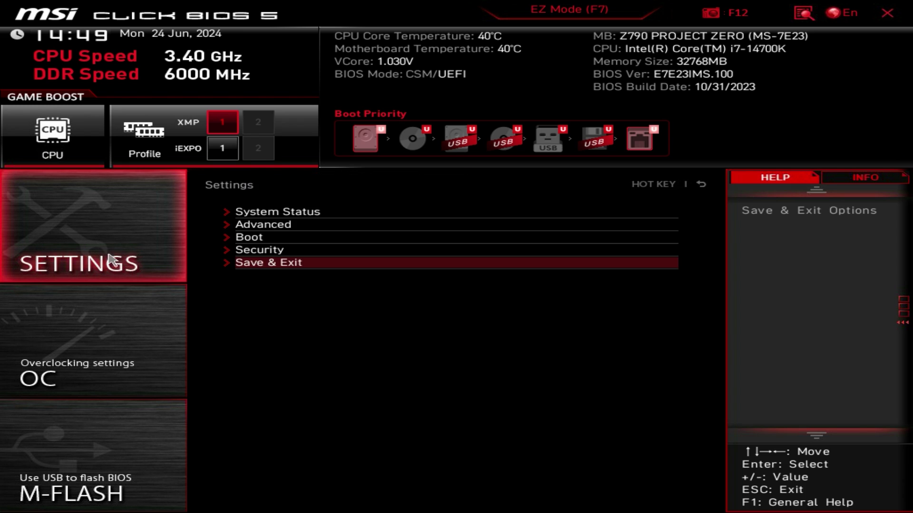
click(116, 358)
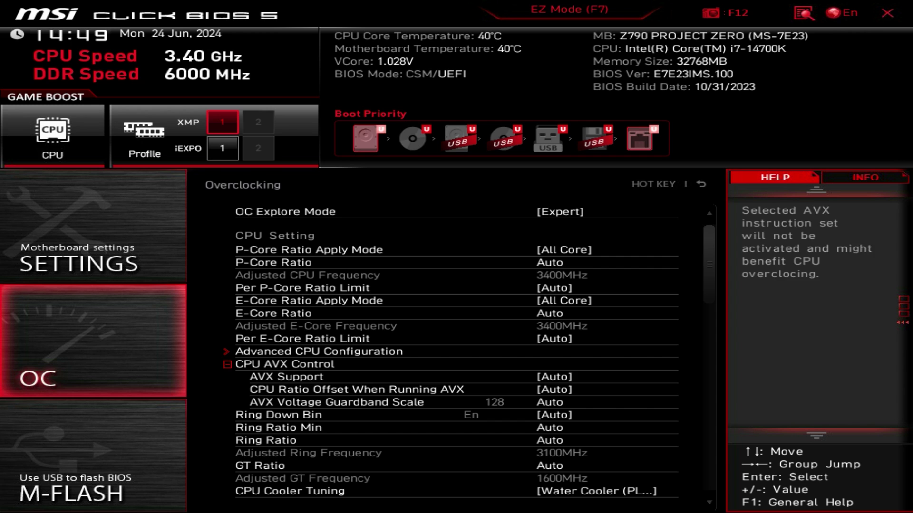
click(700, 184)
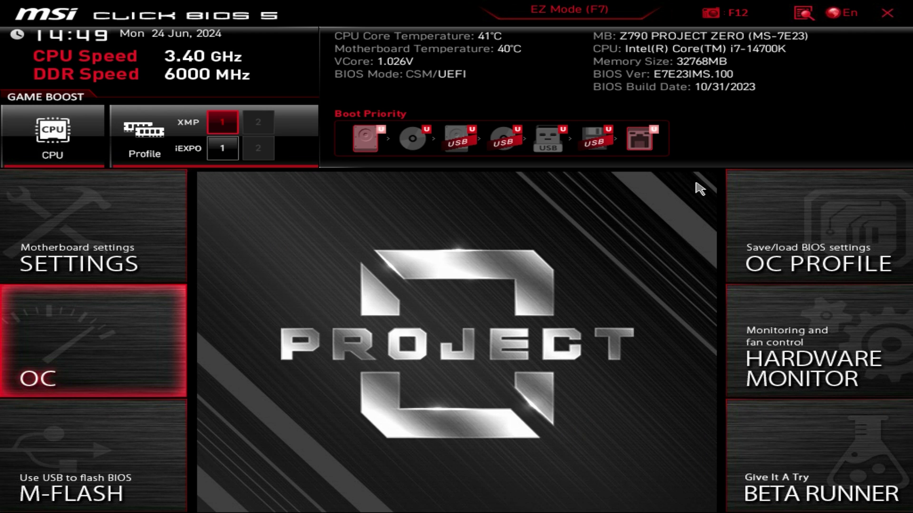
click(149, 316)
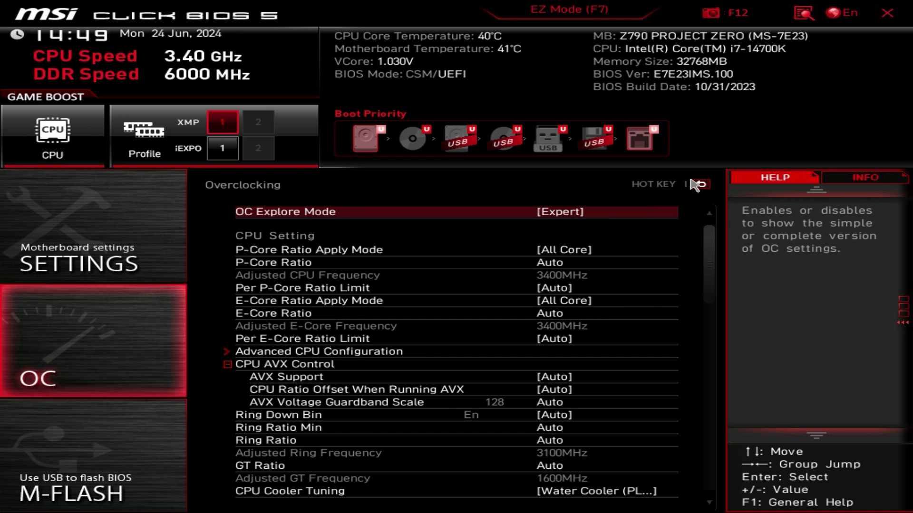
click(597, 217)
click(454, 277)
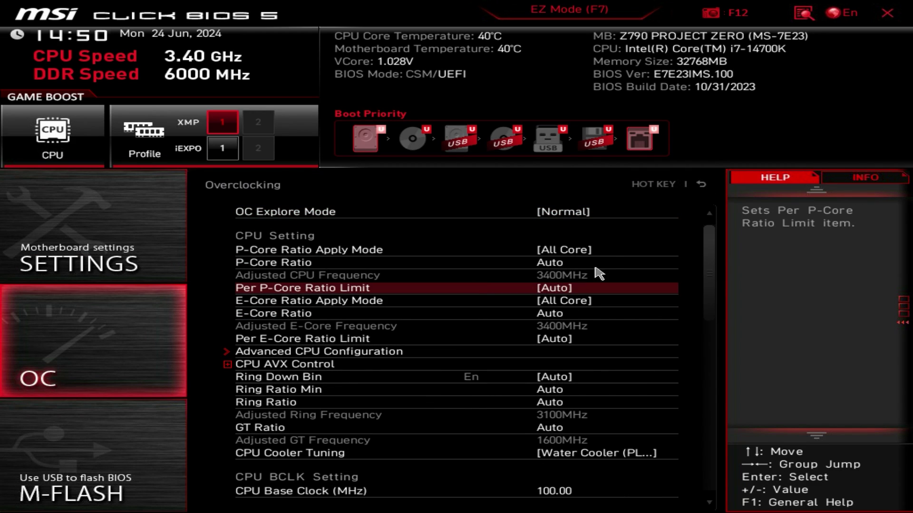
click(565, 216)
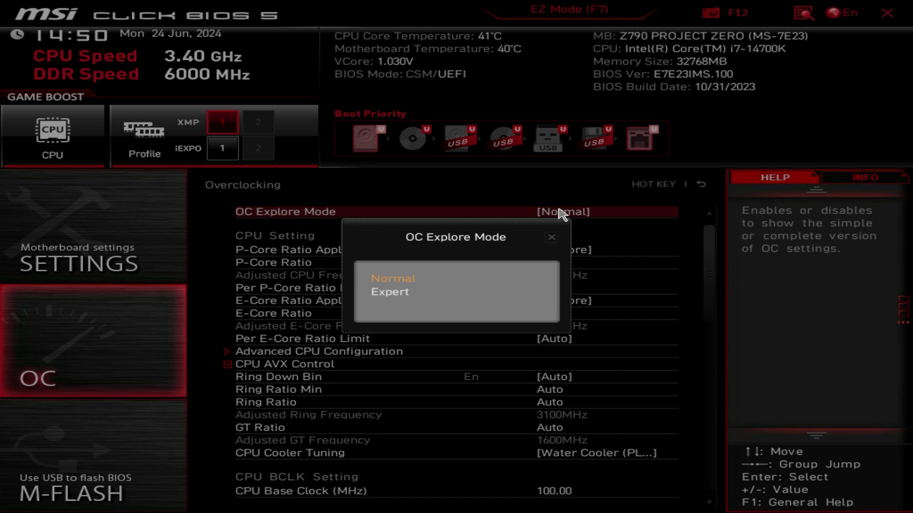
click(435, 294)
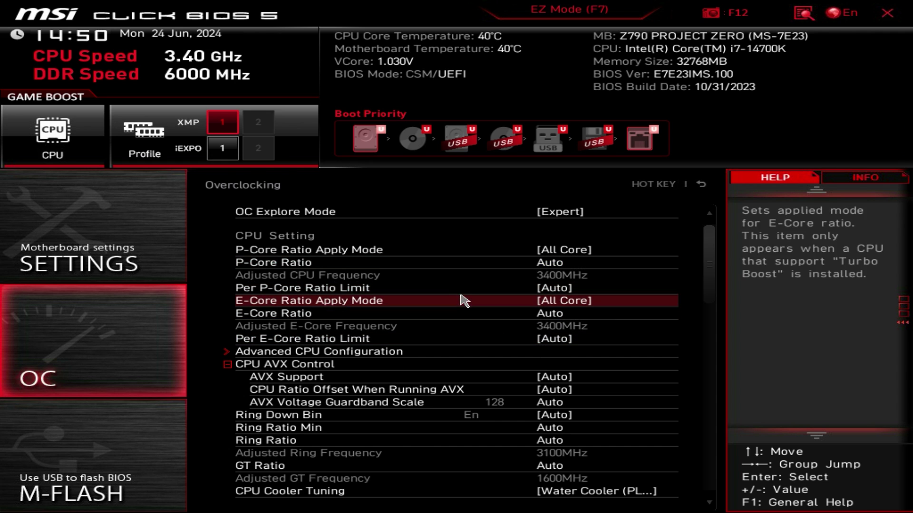
scroll(456, 293, down, 4)
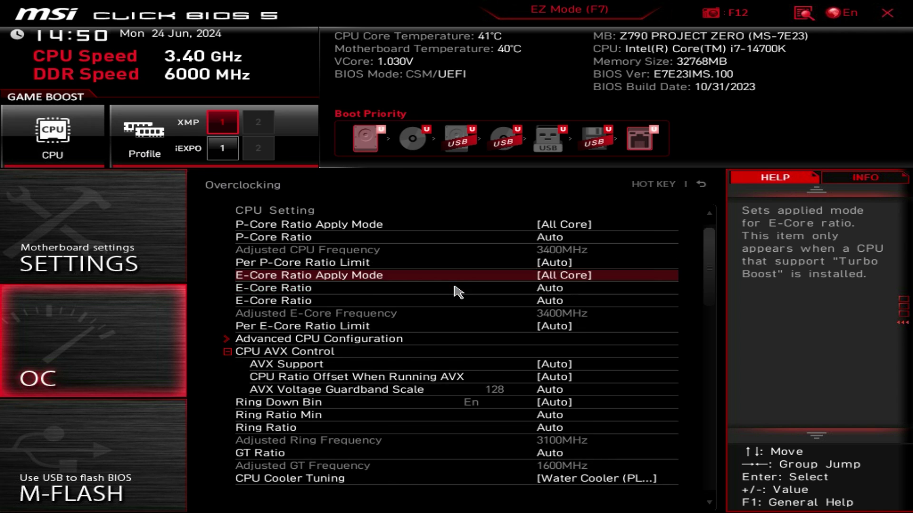
scroll(457, 293, down, 2)
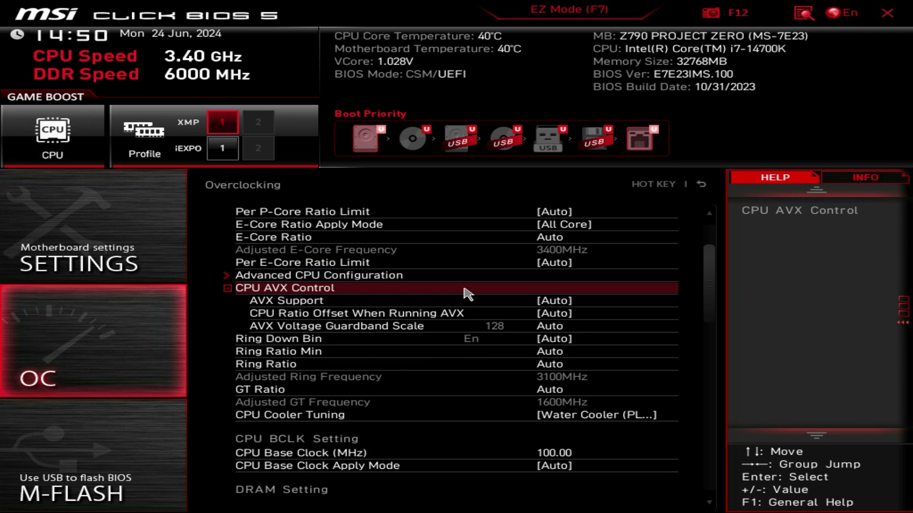
scroll(466, 291, down, 4)
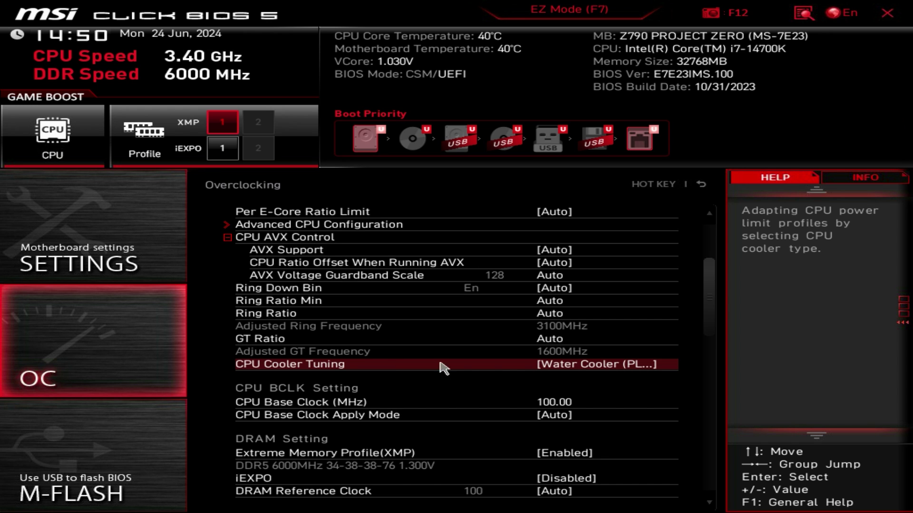
click(577, 369)
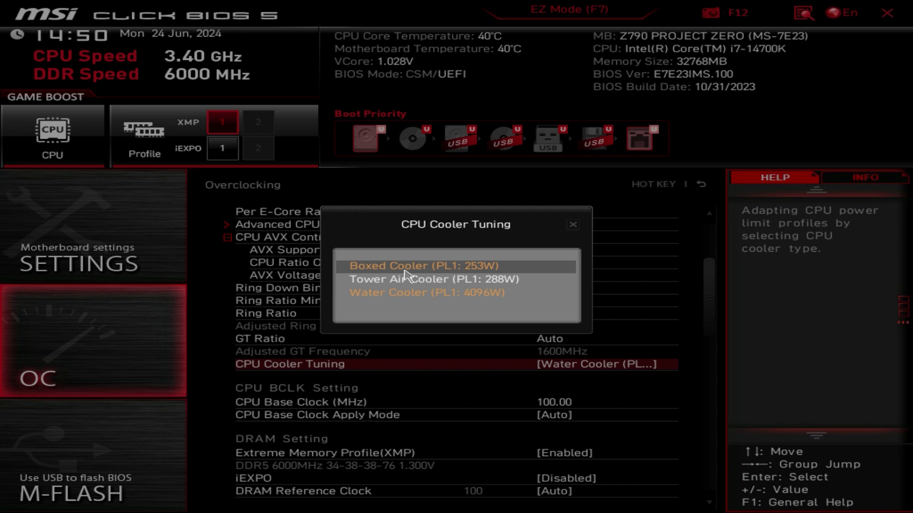
key(Escape)
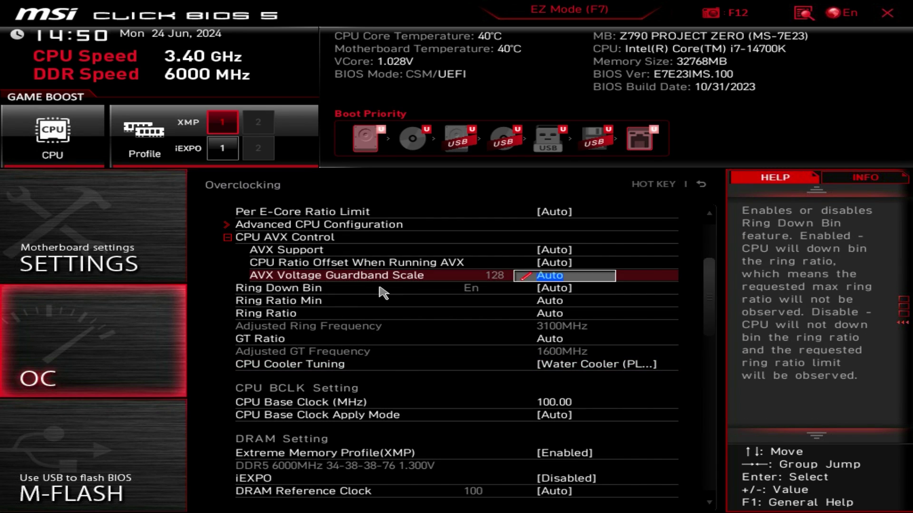
scroll(486, 371, down, 1)
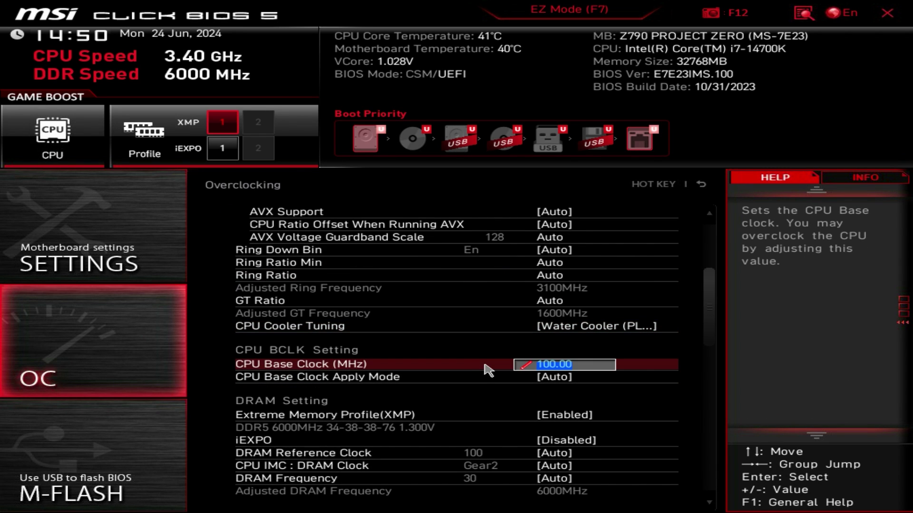
scroll(489, 370, down, 2)
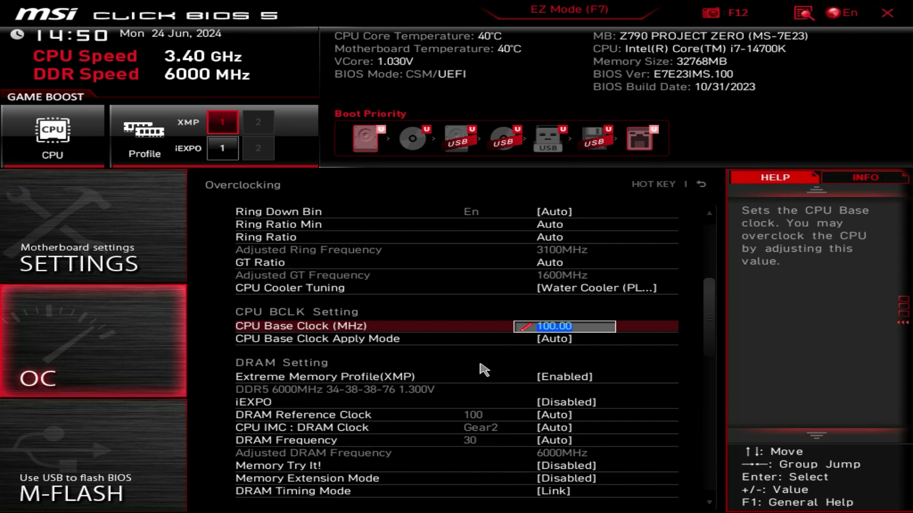
click(475, 379)
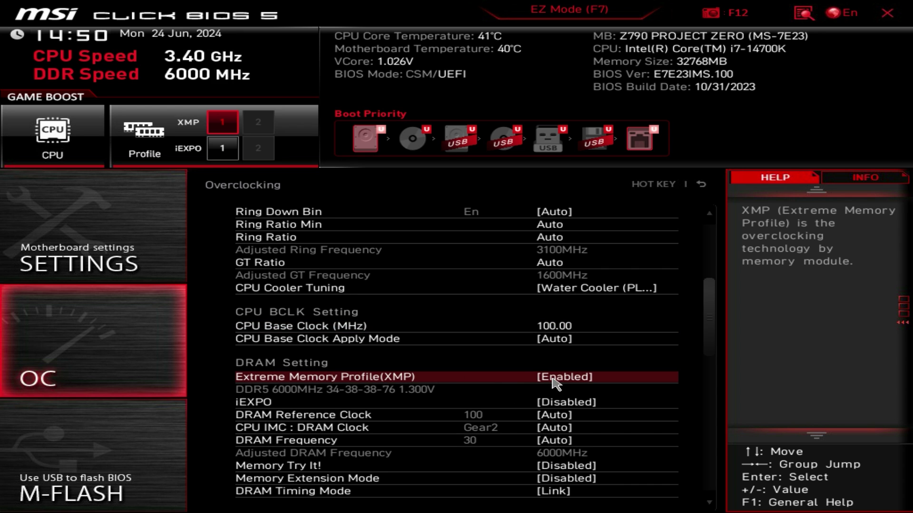
key(Up)
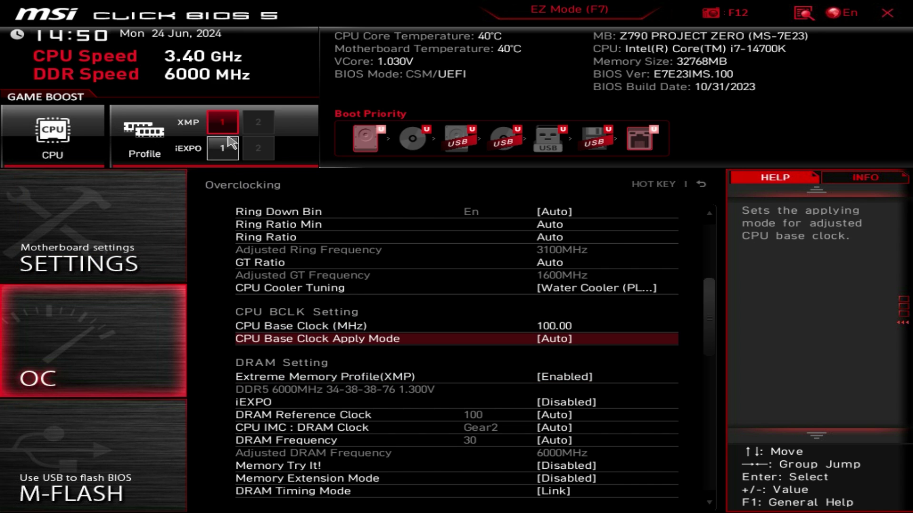
key(Up)
key(Up)
key(Up)
key(Up)
click(574, 377)
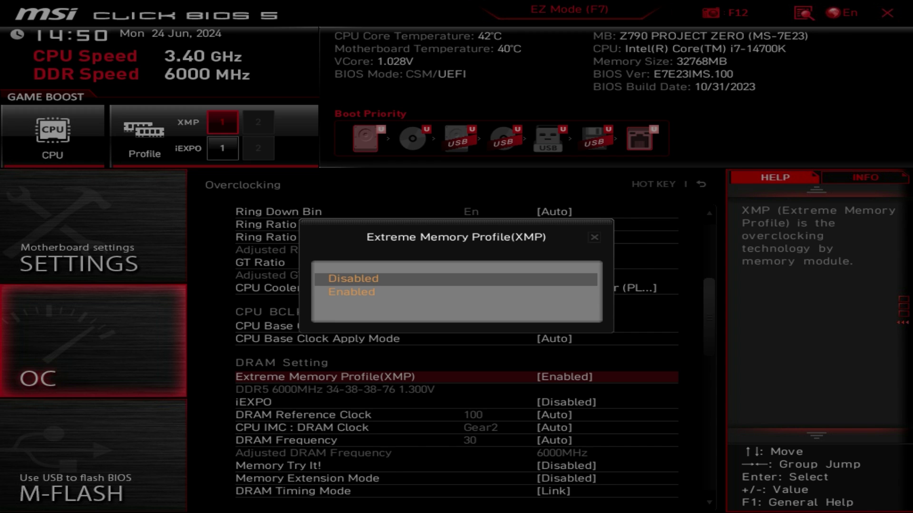
click(594, 237)
click(571, 323)
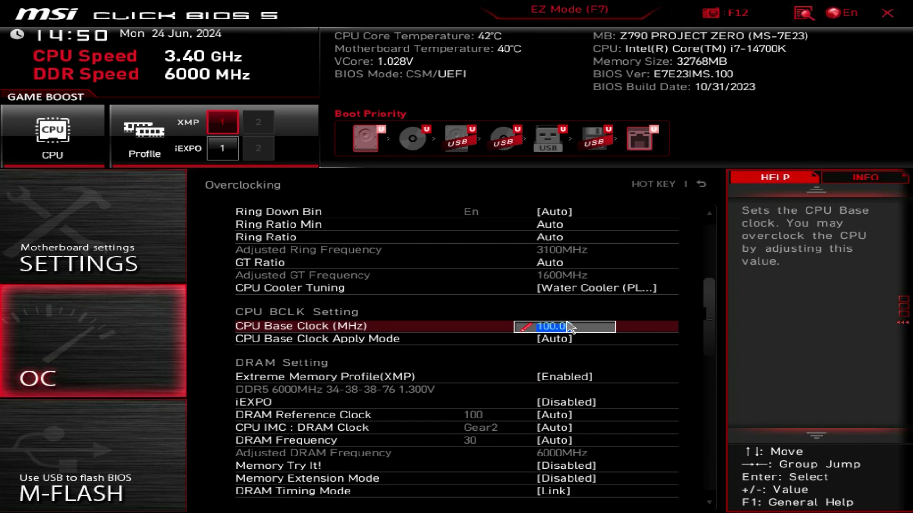
scroll(573, 362, down, 6)
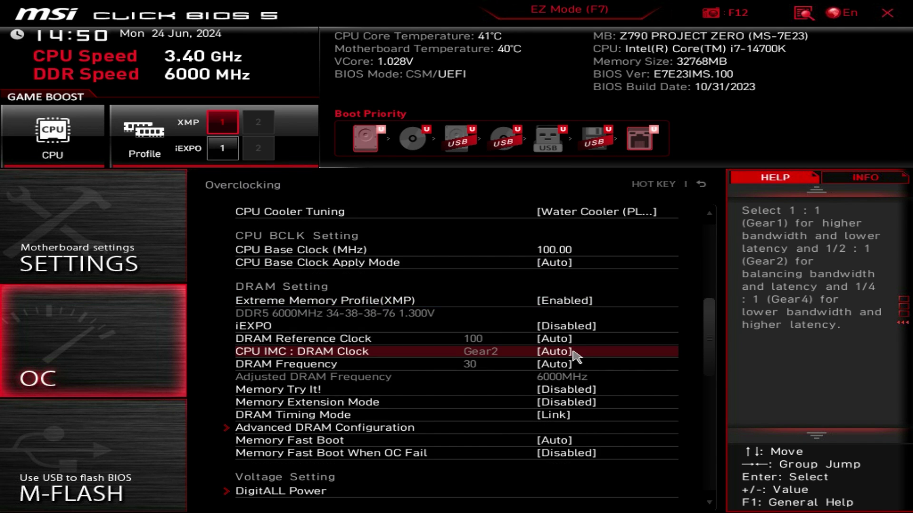
scroll(577, 354, down, 3)
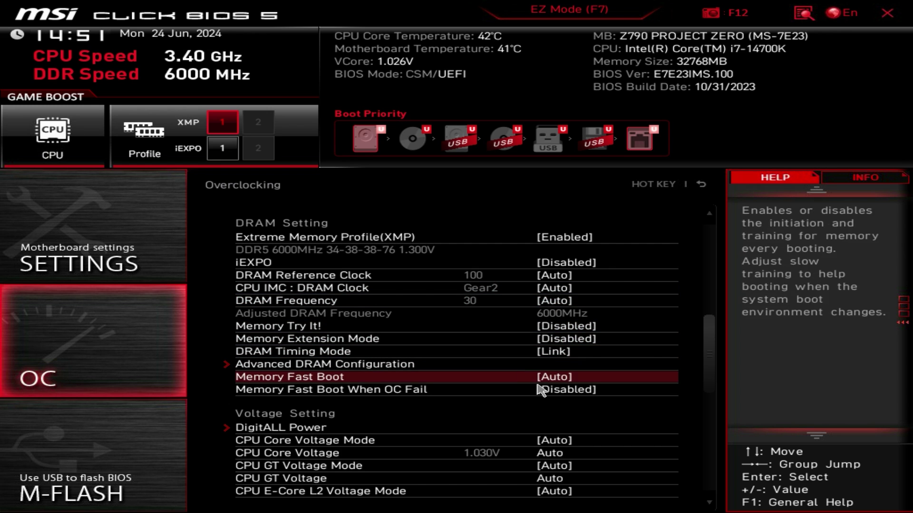
click(486, 365)
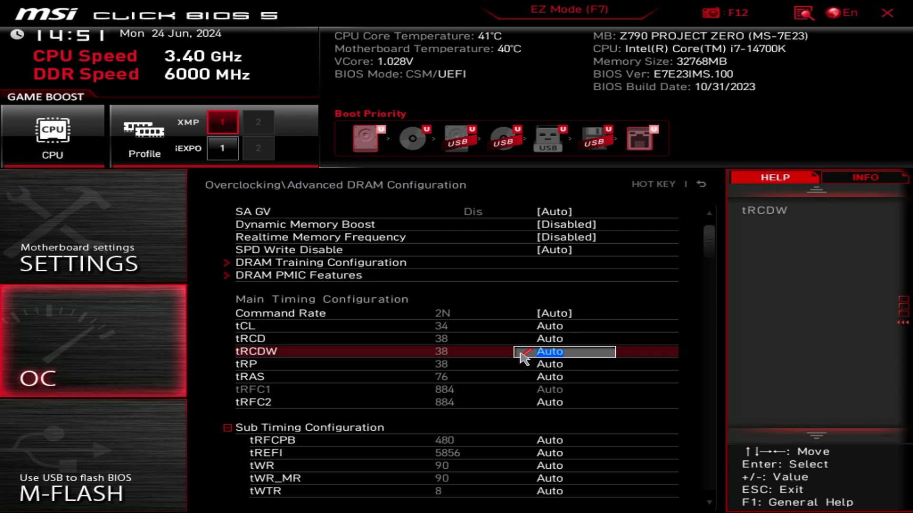
scroll(525, 333, down, 1)
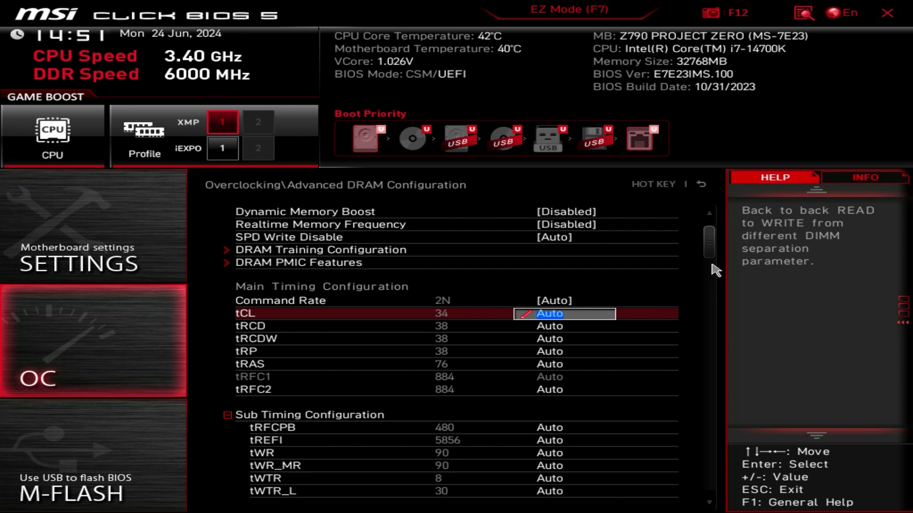
scroll(715, 270, down, 20)
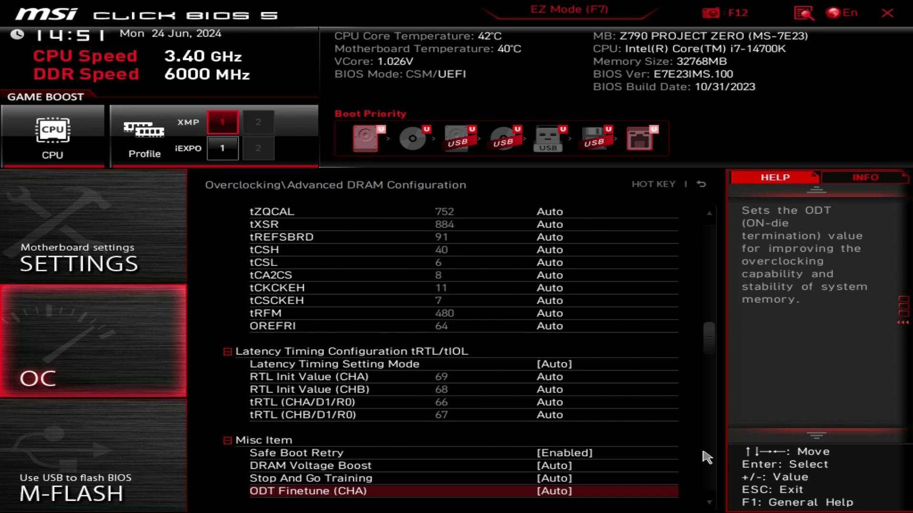
scroll(706, 454, down, 8)
scroll(707, 291, up, 9)
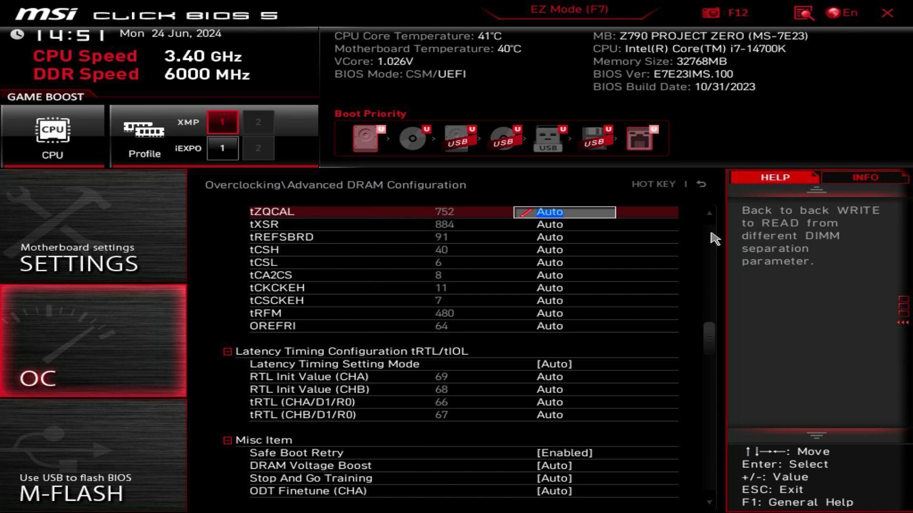
scroll(716, 240, up, 20)
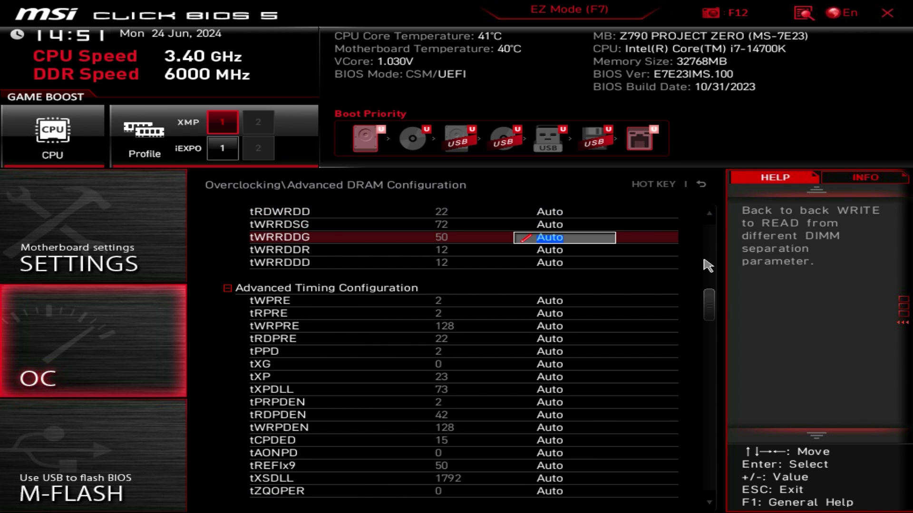
scroll(708, 266, up, 20)
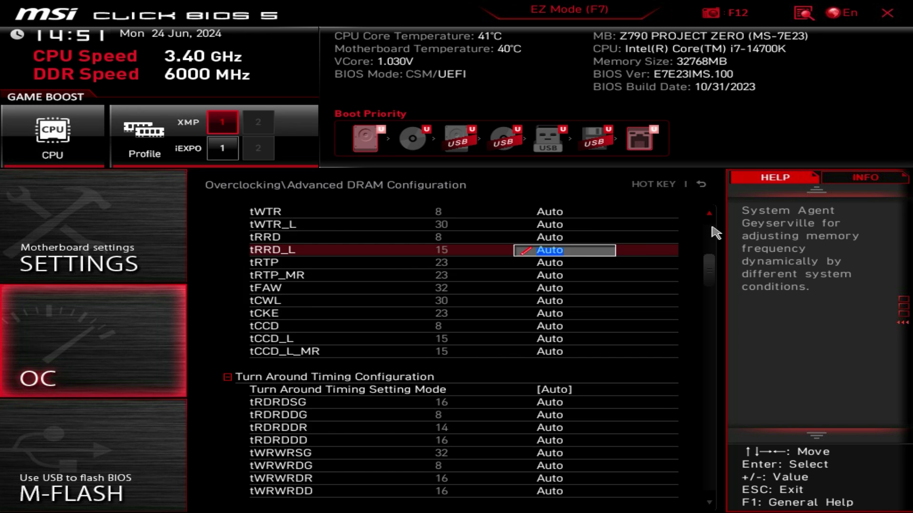
scroll(715, 233, up, 20)
click(701, 184)
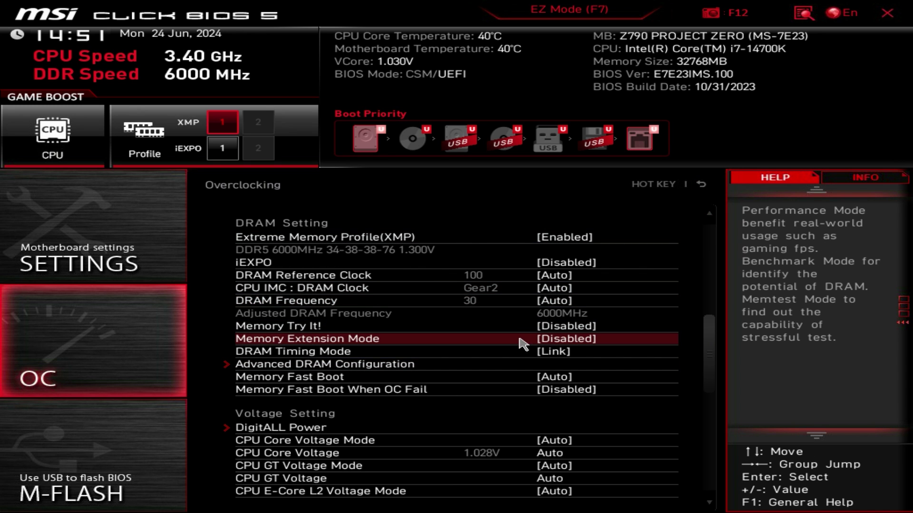
Scroll the OC menu down to Voltage Setting and open DigitALL Power.
scroll(481, 336, down, 4)
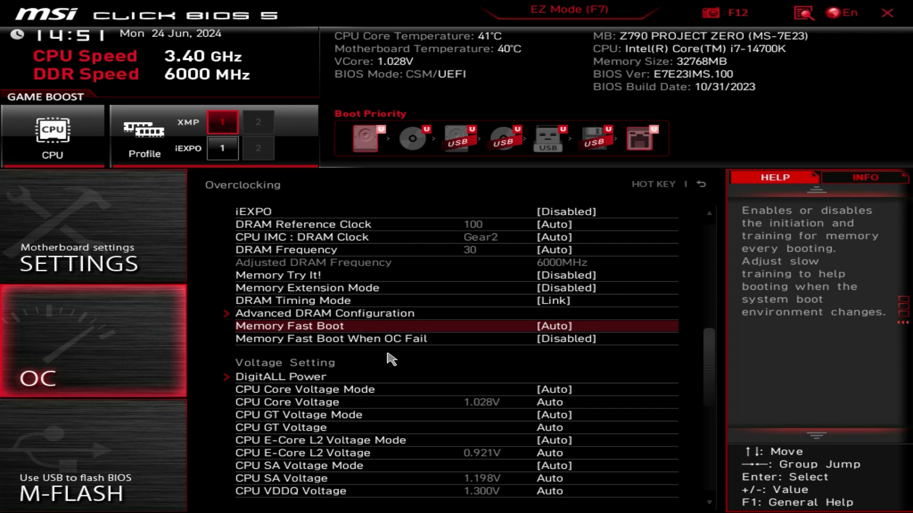
scroll(391, 359, down, 6)
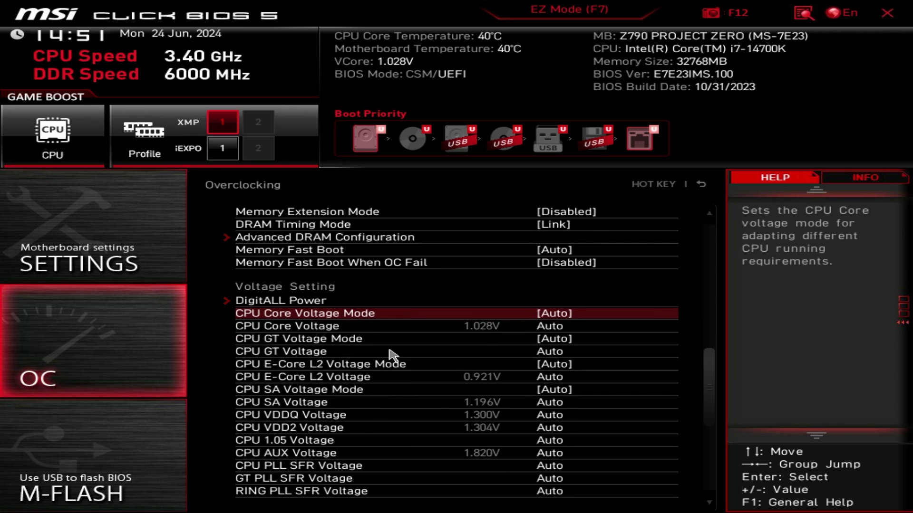
scroll(394, 352, down, 2)
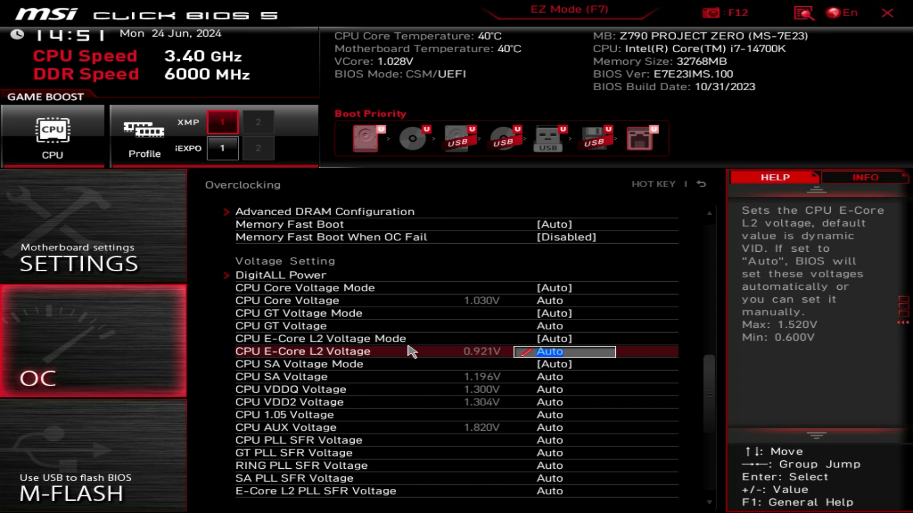
scroll(408, 350, down, 6)
scroll(404, 355, down, 4)
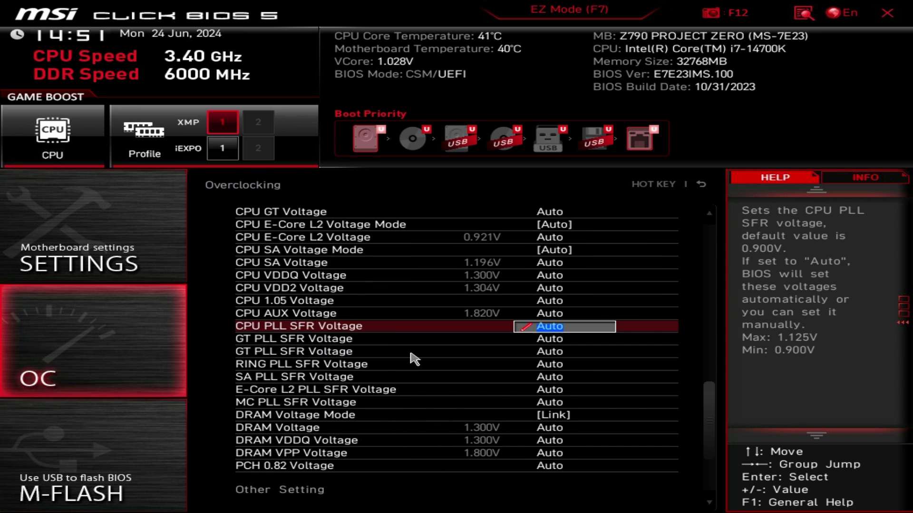
scroll(418, 362, up, 6)
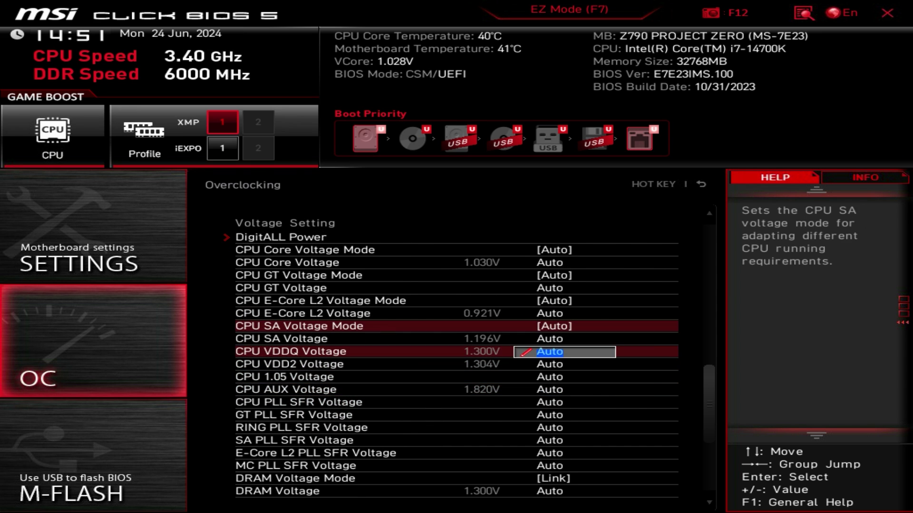
click(274, 240)
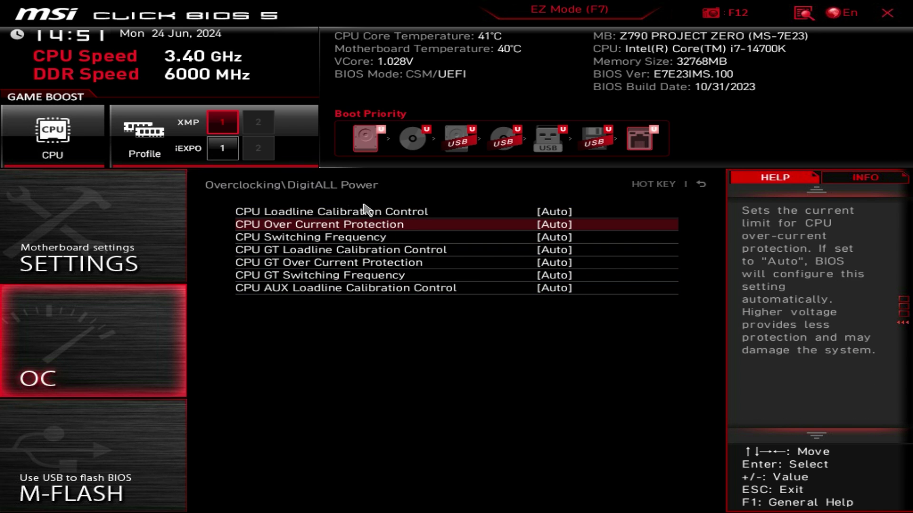
Return to the main Overclocking list and review its voltage entries, all set to Auto.
click(702, 187)
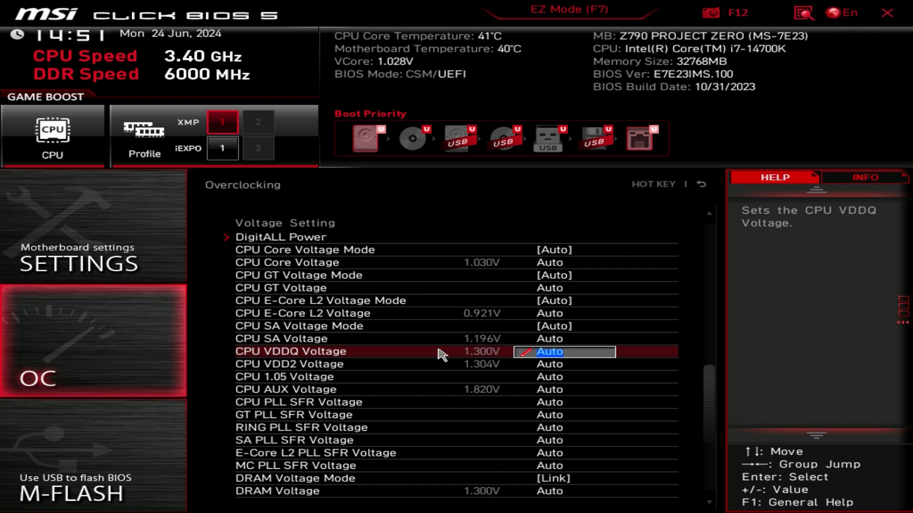
scroll(414, 347, down, 9)
scroll(361, 354, up, 5)
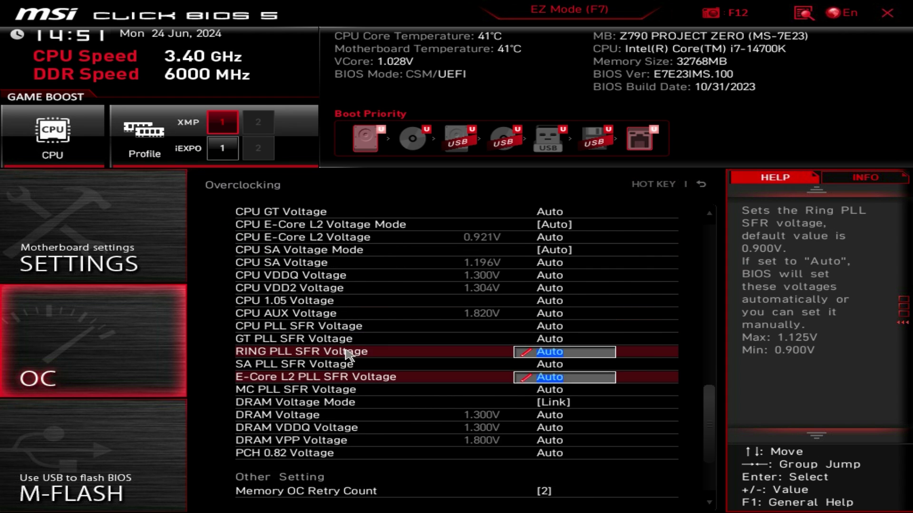
scroll(357, 364, down, 2)
scroll(354, 366, down, 7)
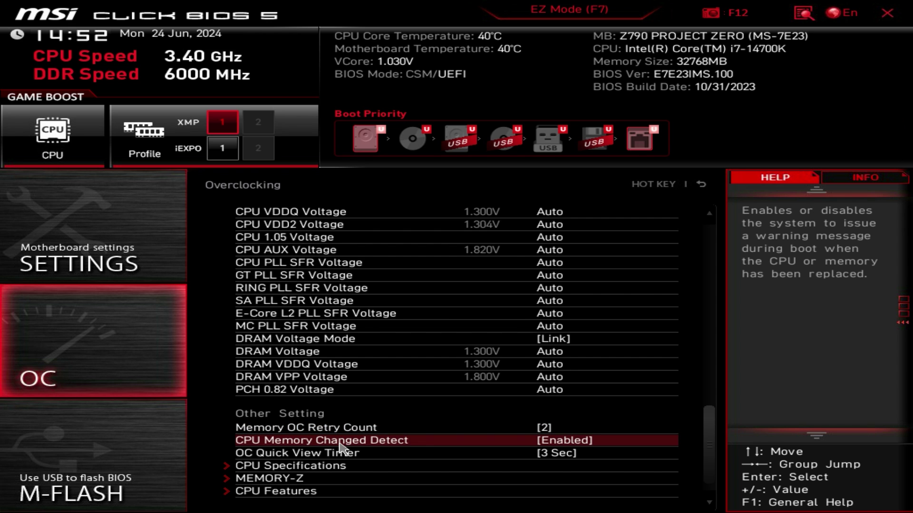
click(329, 467)
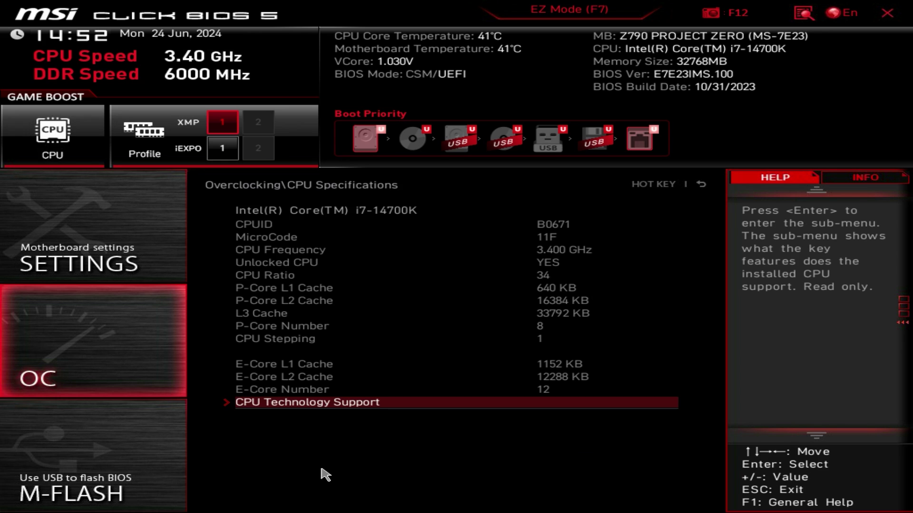
click(334, 404)
key(Escape)
key(Escape)
click(271, 481)
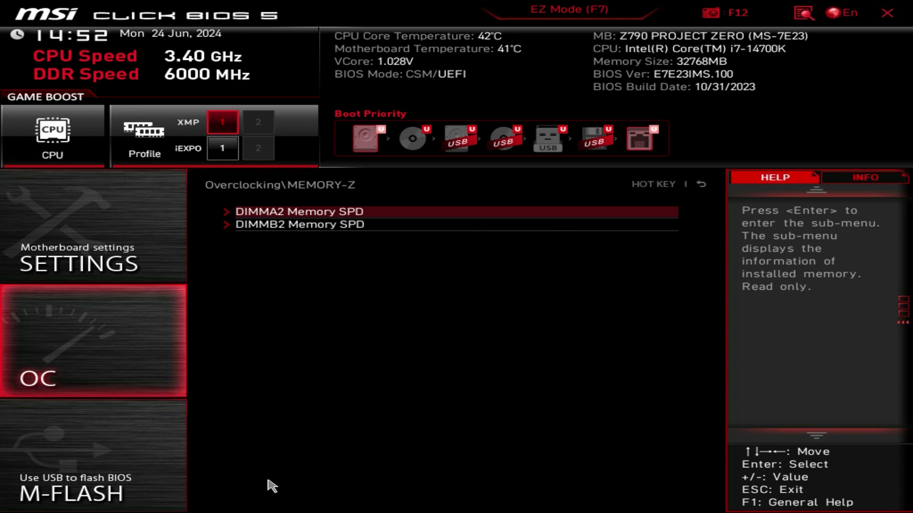
click(292, 214)
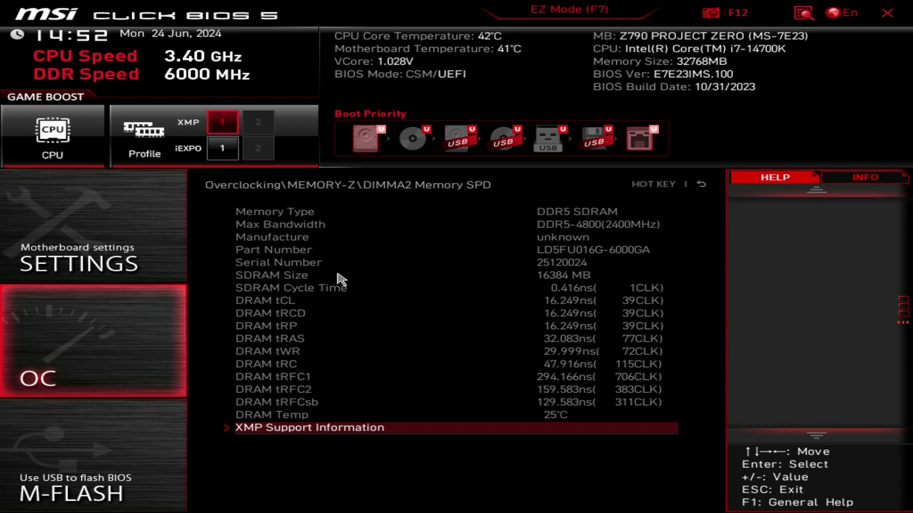
key(Escape)
key(Escape)
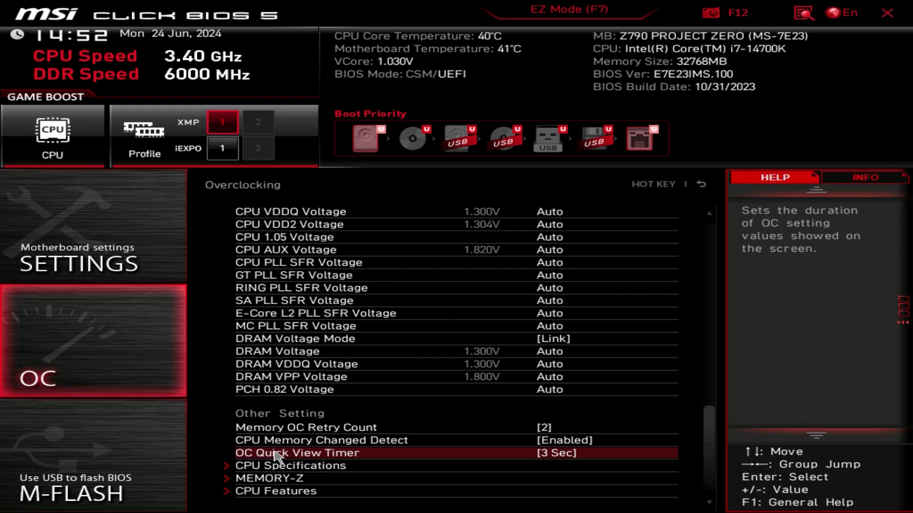
click(283, 498)
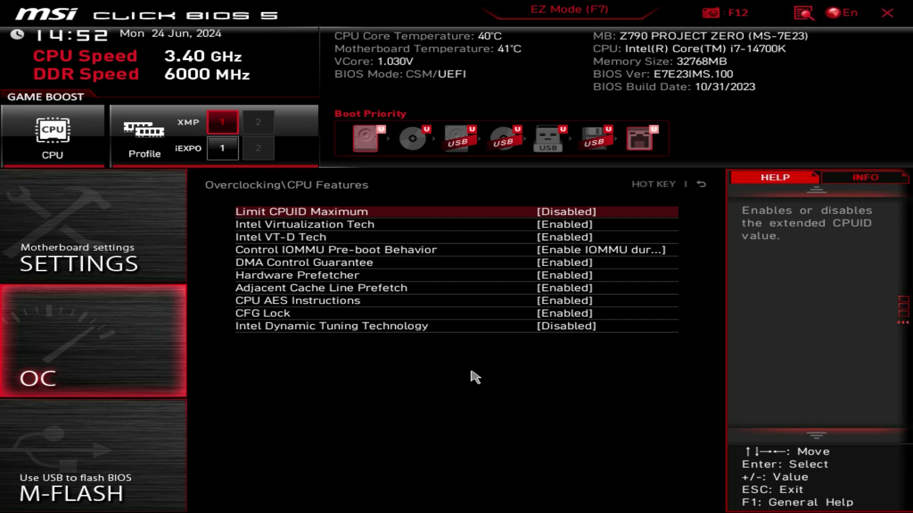
key(Escape)
click(474, 364)
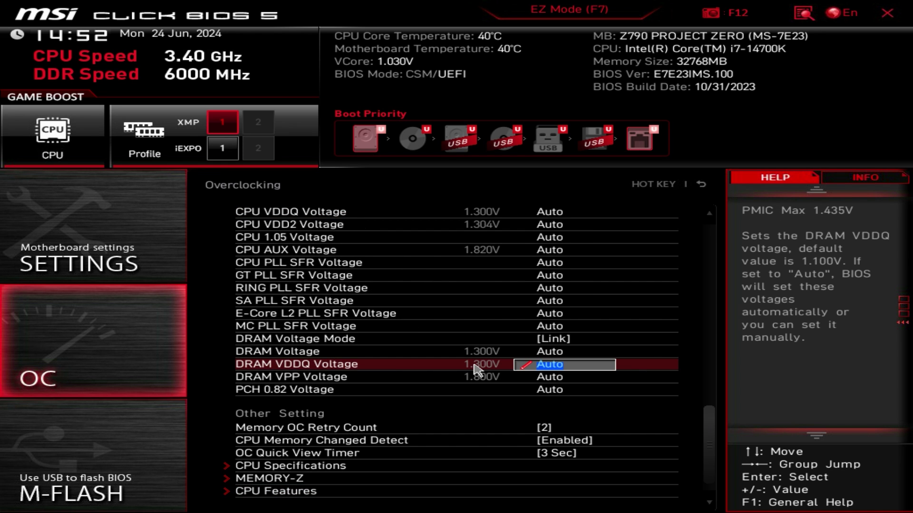
key(Escape)
scroll(474, 370, up, 2)
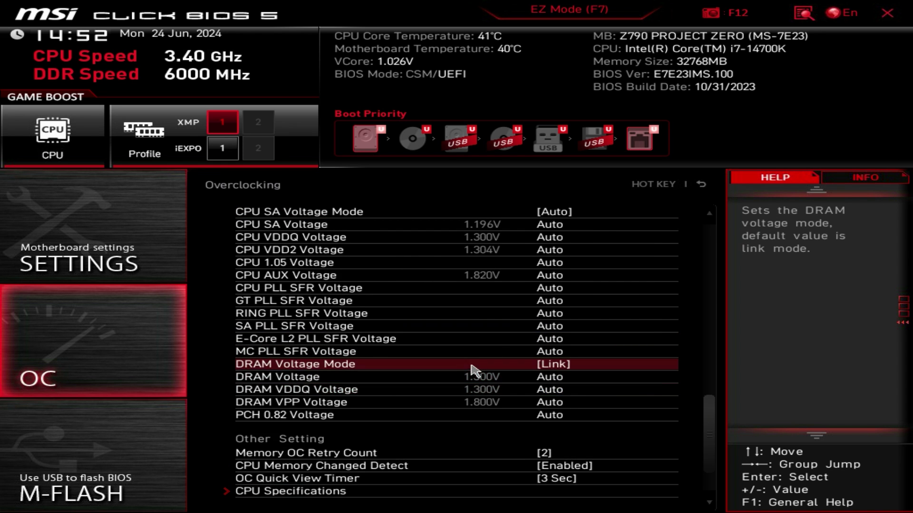
scroll(474, 370, up, 2)
drag(716, 428, 705, 265)
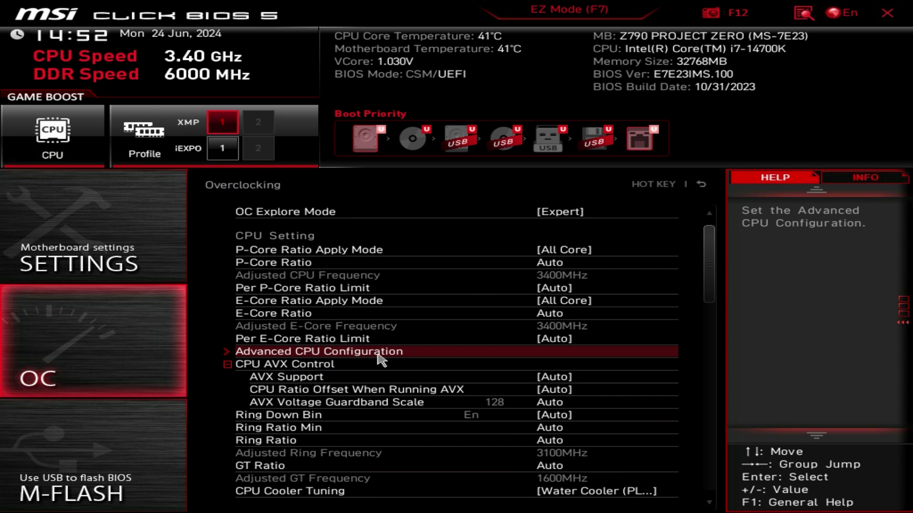
Browse Advanced CPU Configuration, then exit to the Advanced-mode home screen.
click(419, 352)
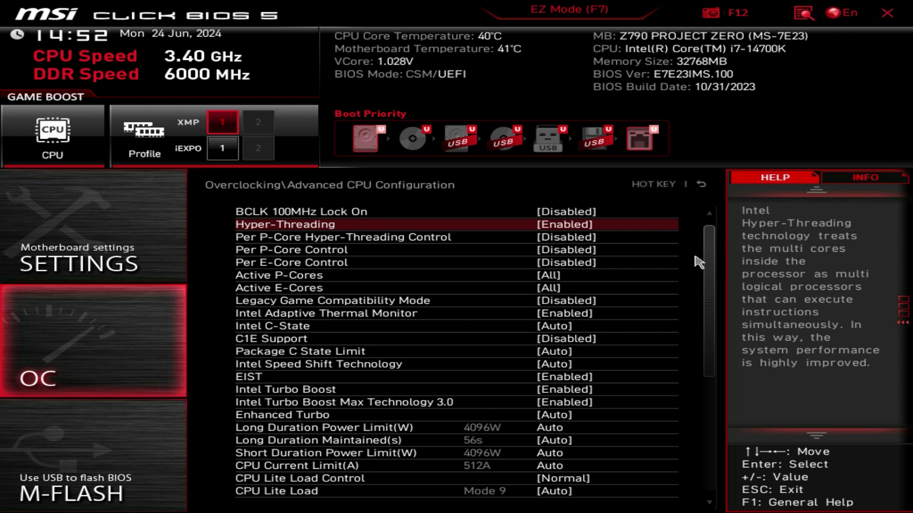
scroll(708, 281, down, 2)
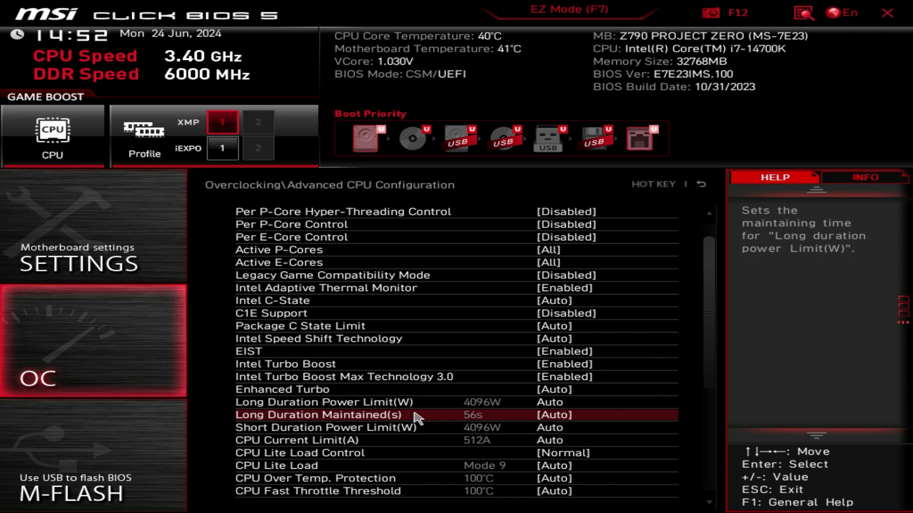
scroll(385, 473, up, 2)
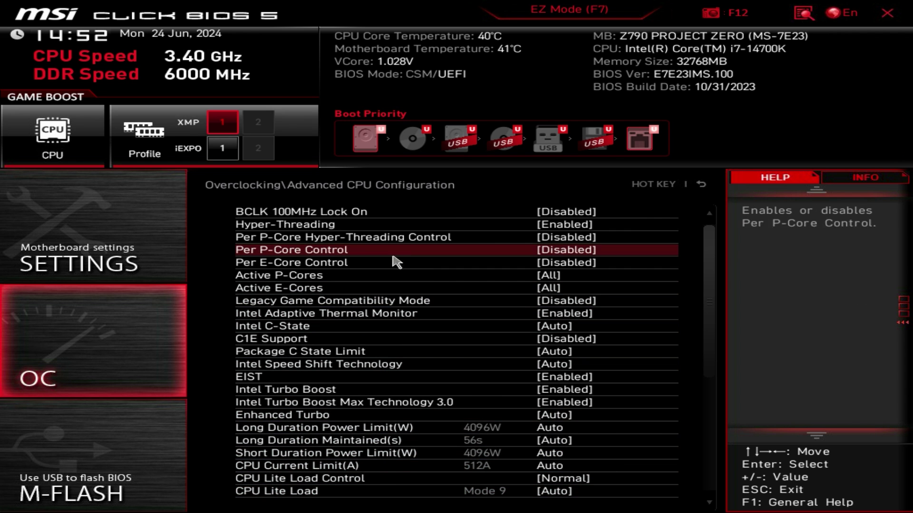
key(Escape)
key(Escape)
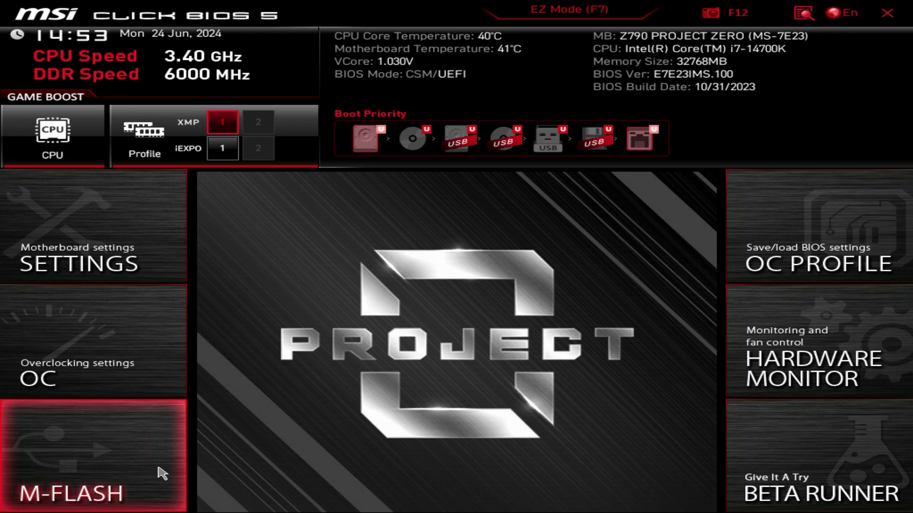
Glance at OC Profile, then show the Hardware Monitor's CPU 1 Smart Fan curve, temperatures and voltages.
click(802, 241)
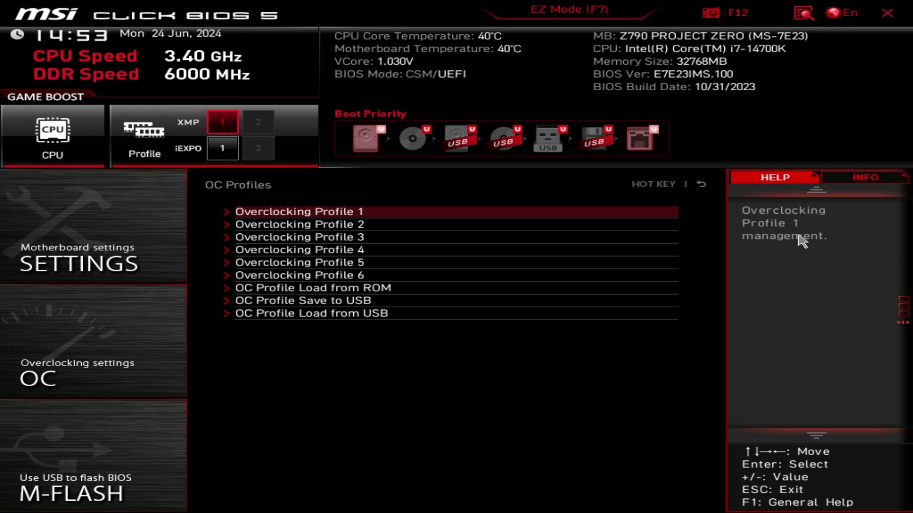
right_click(787, 252)
click(793, 353)
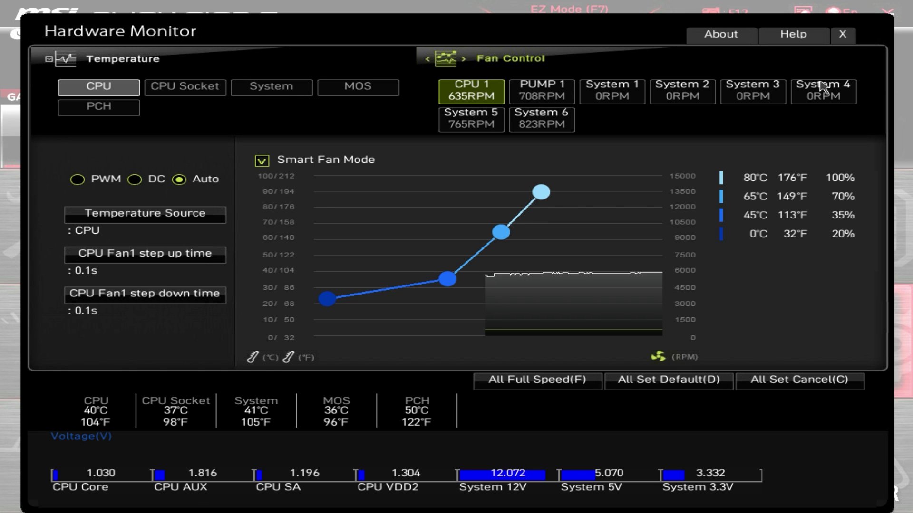
Close Hardware Monitor and check D.T.M in Beta Runner, leaving it Disabled.
click(843, 34)
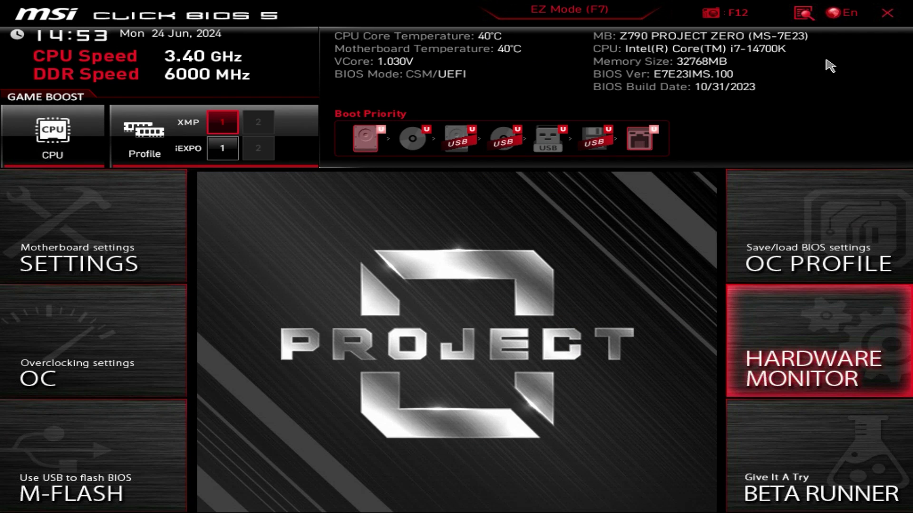
click(852, 462)
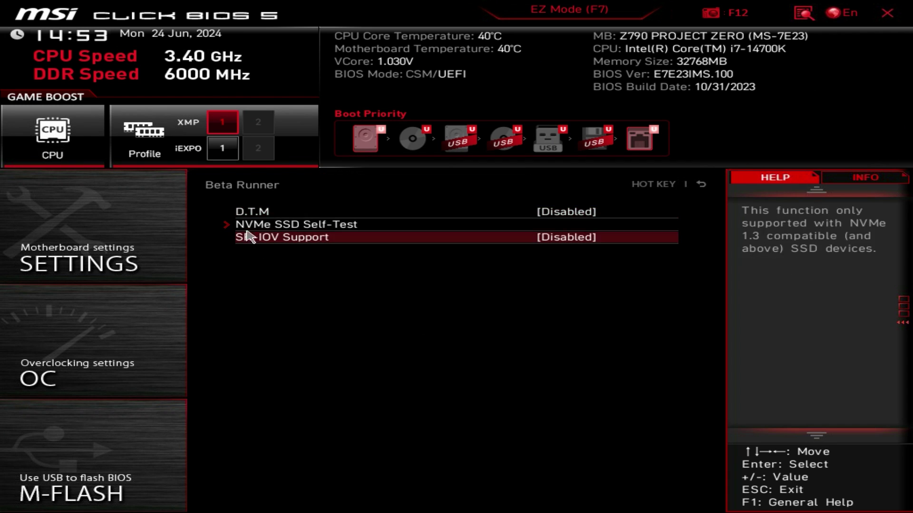
click(273, 220)
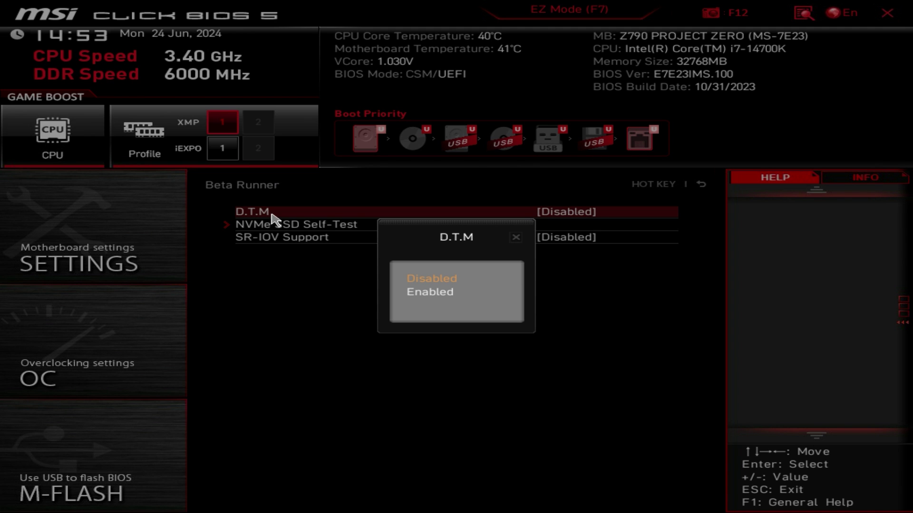
click(516, 238)
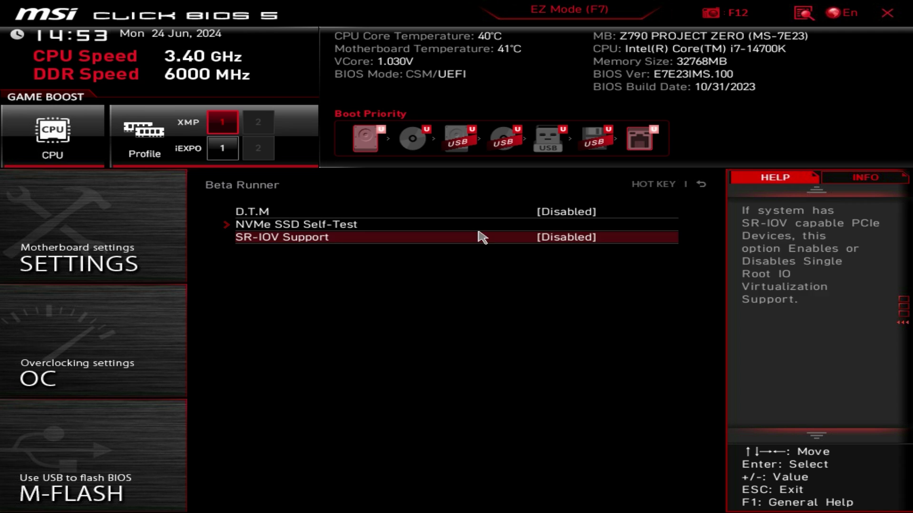
Start the NVMe SSD Self-Test and confirm Yes to exit it.
click(323, 225)
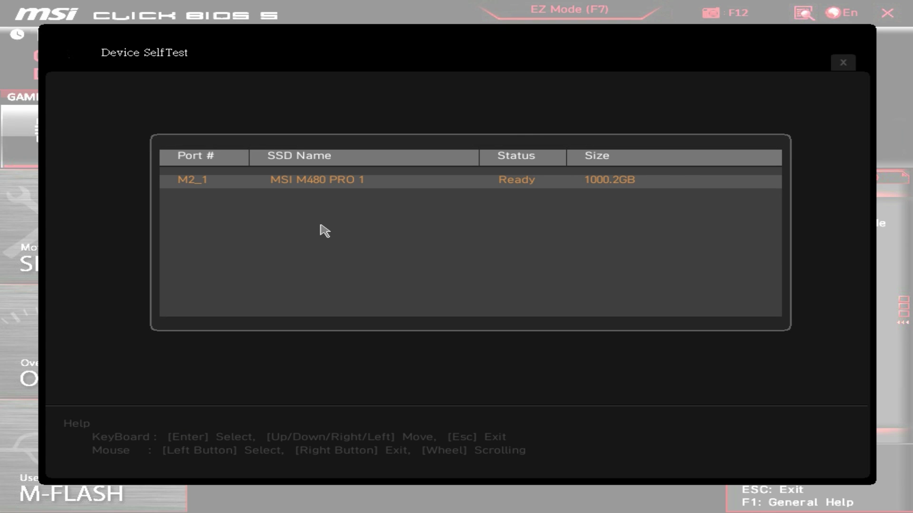
right_click(360, 297)
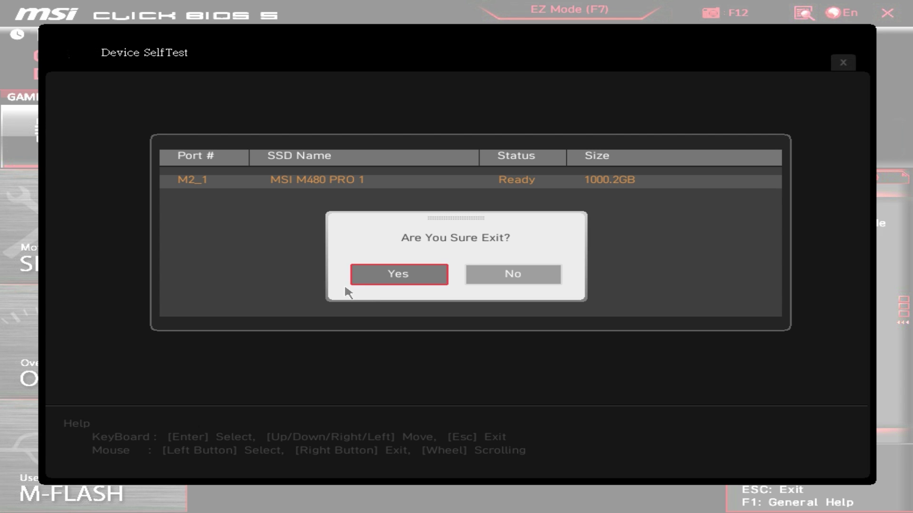
click(359, 272)
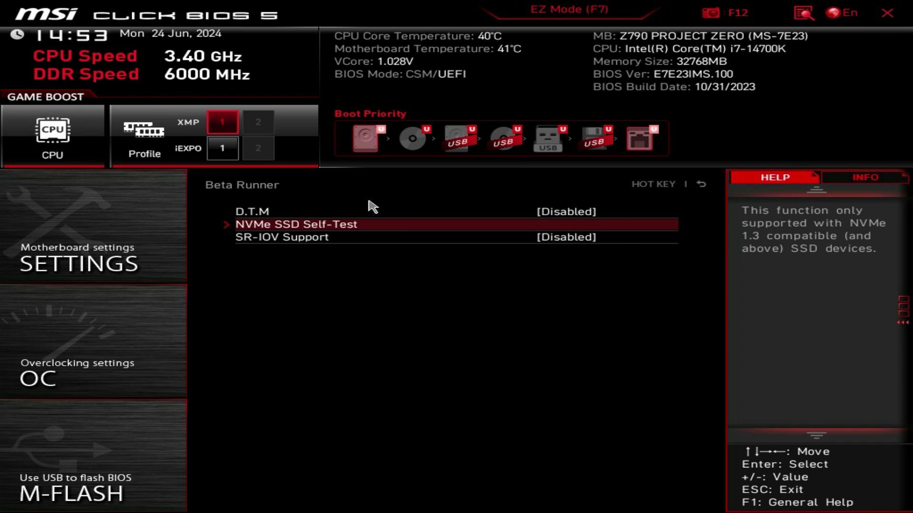
Leave Beta Runner and switch to EZ Mode (F7).
click(701, 184)
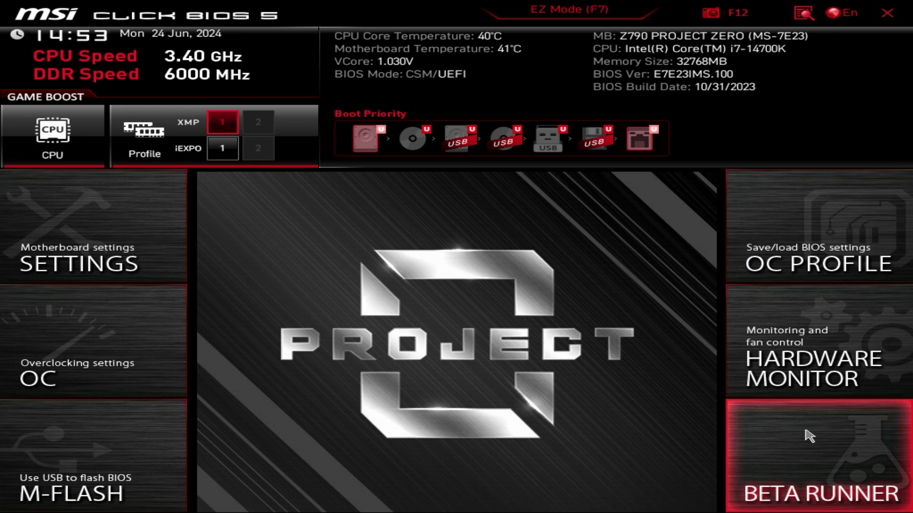
click(561, 13)
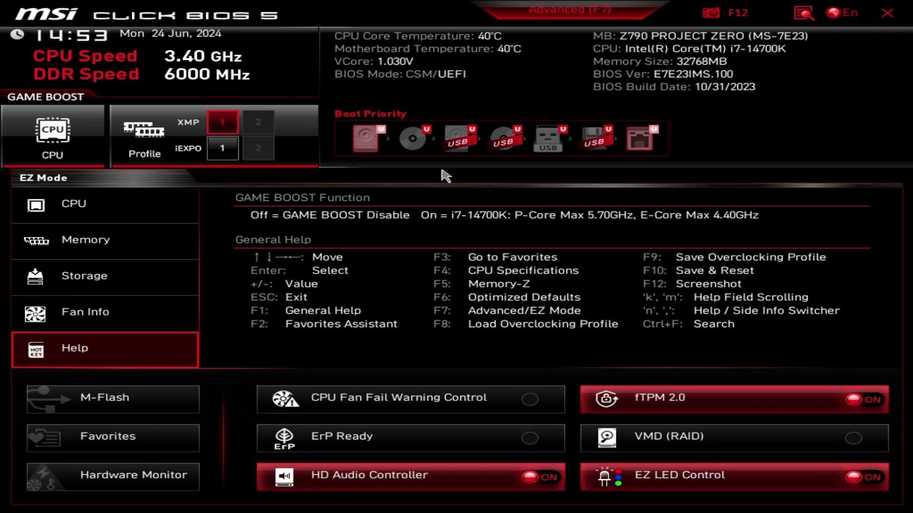